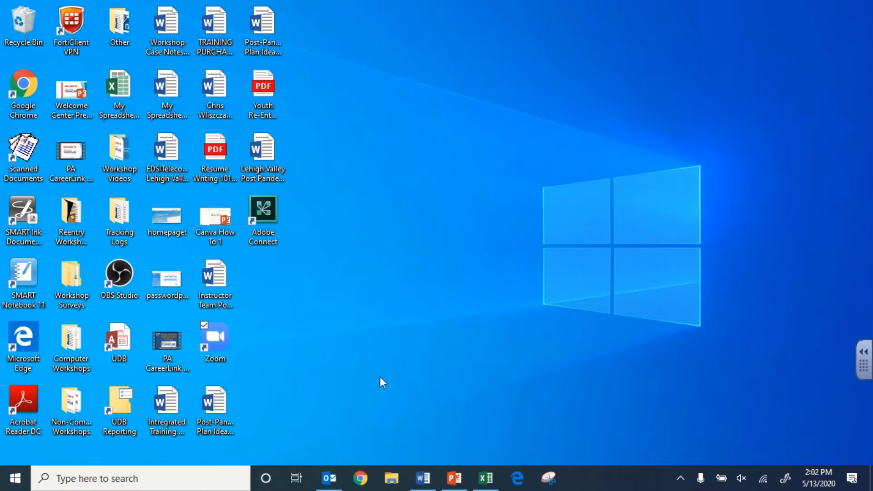
Search Google for "zoom" in Google Chrome and open the zoom.us website from the results.
click(356, 480)
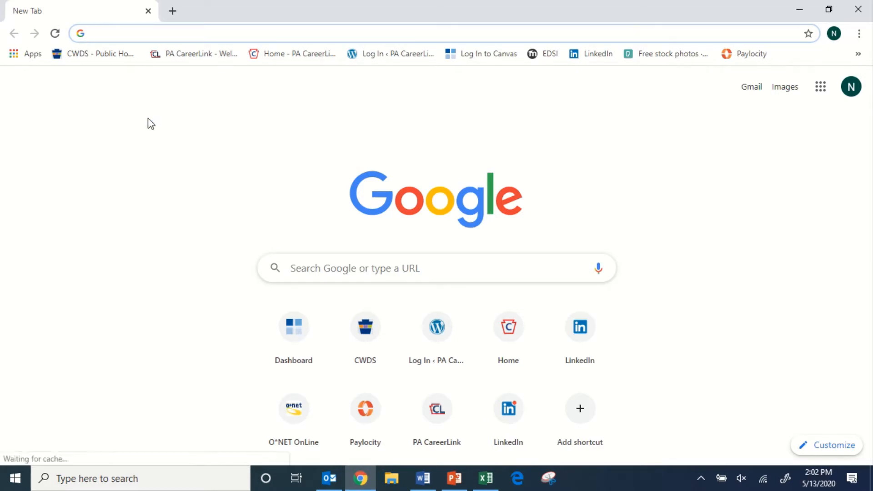
text(zoom)
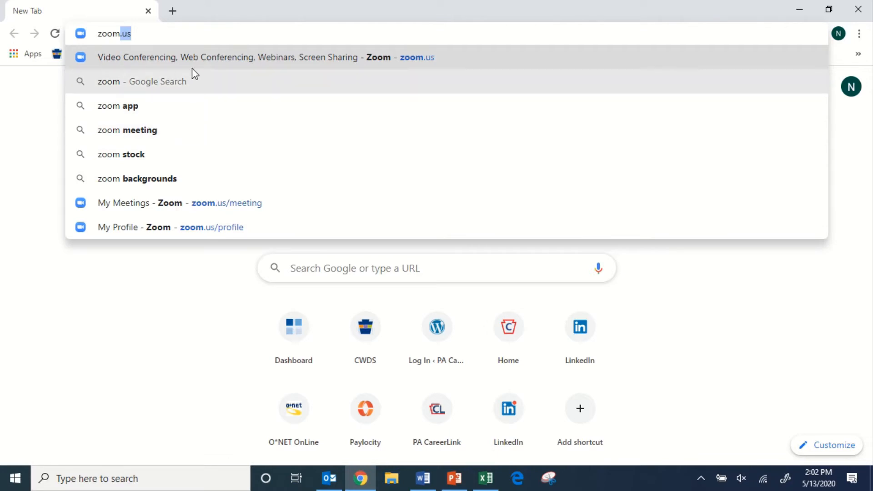
click(166, 82)
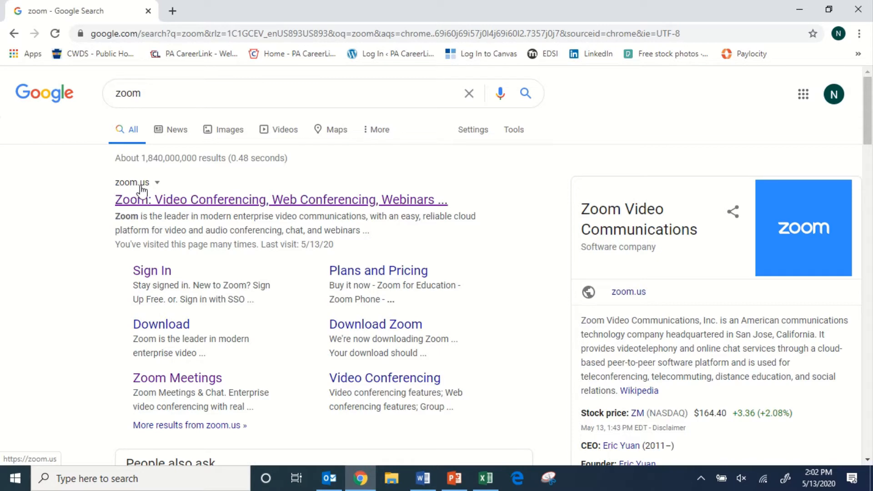
click(170, 200)
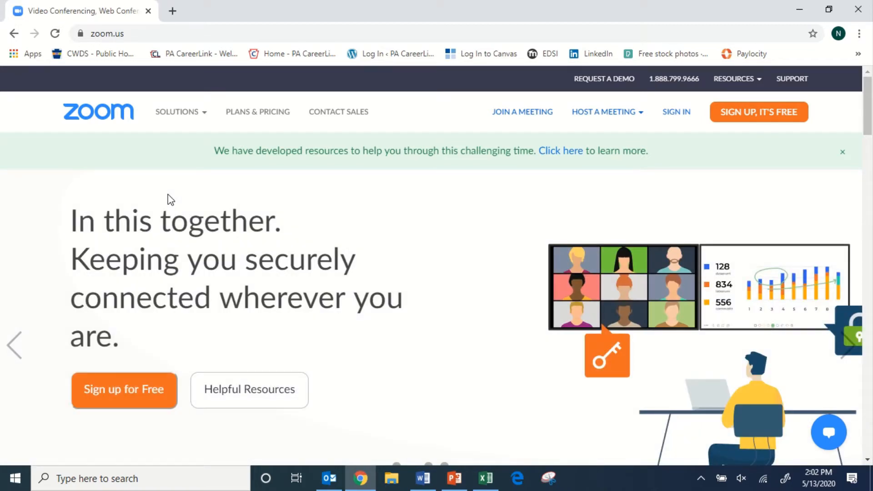
Start the free Zoom sign-up and submit a date of birth for the age verification.
click(764, 114)
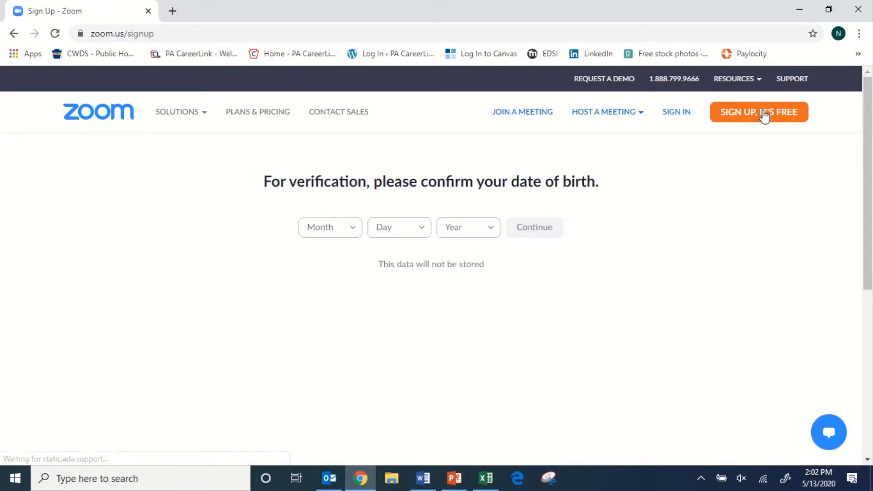
click(315, 230)
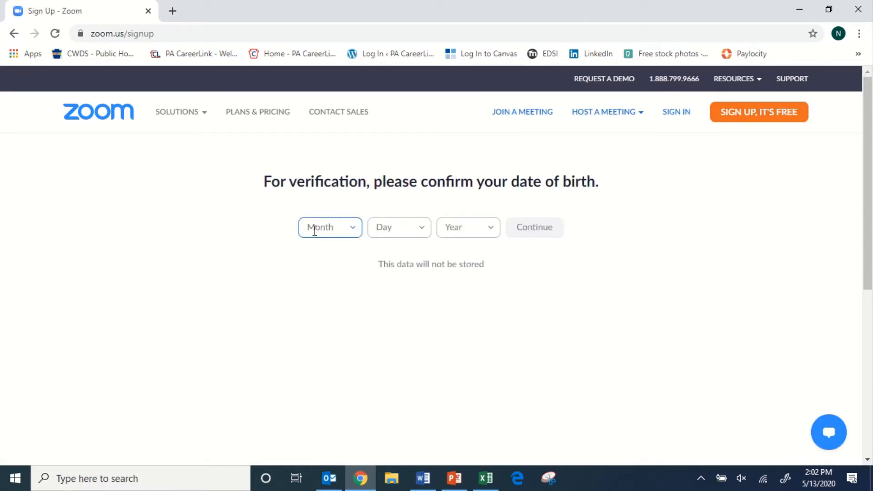
click(313, 306)
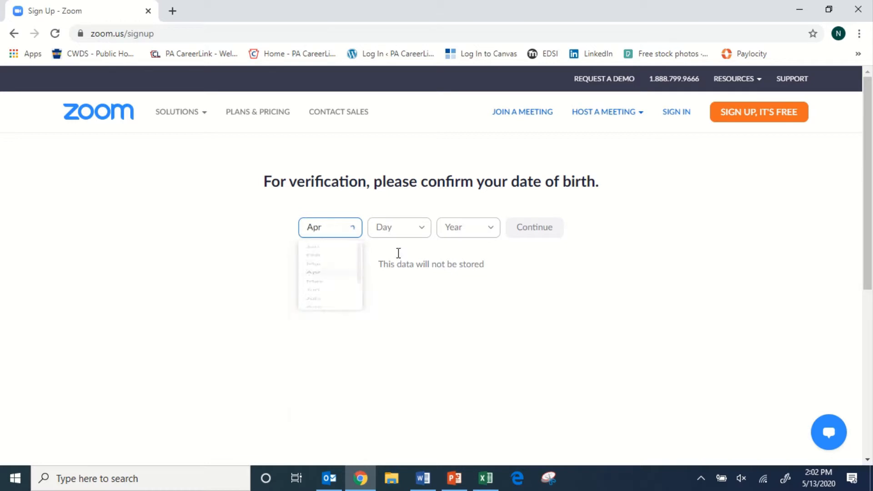
click(410, 233)
click(407, 342)
click(480, 230)
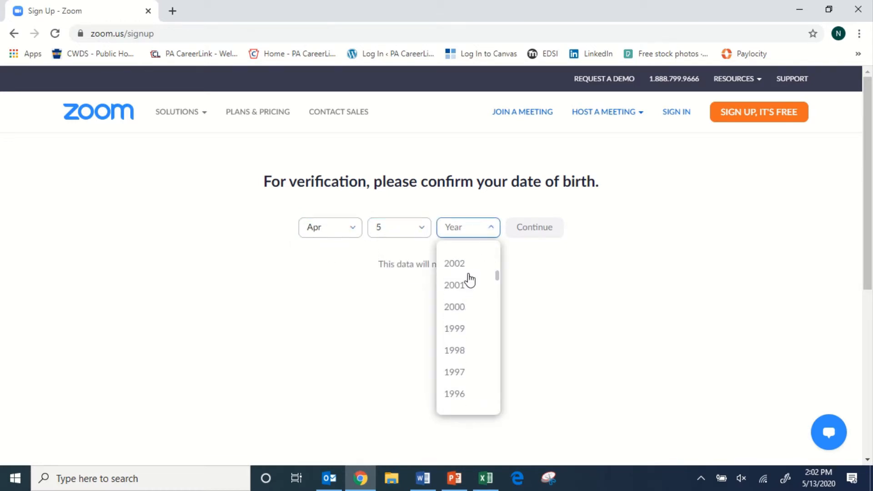
scroll(467, 296, down, 4)
click(465, 300)
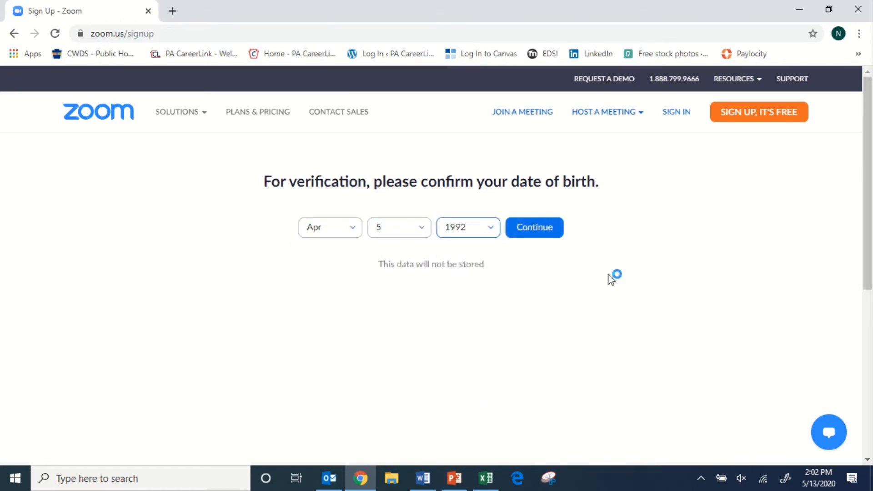
click(556, 232)
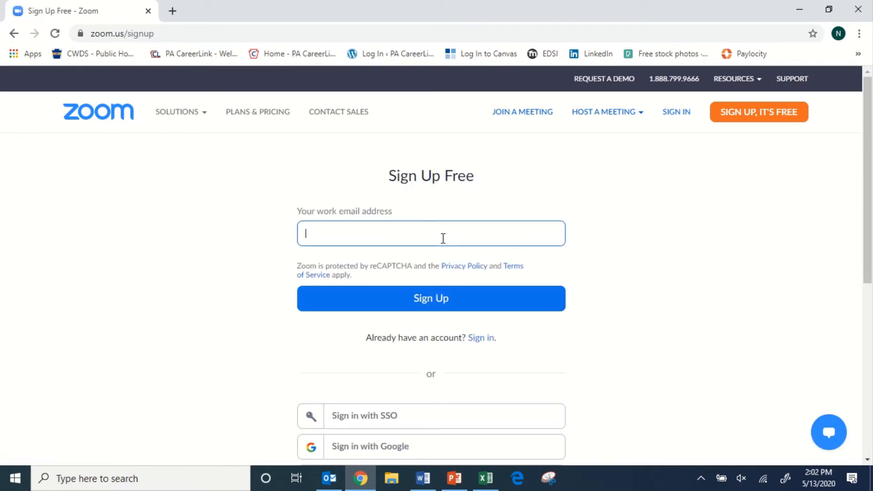
Look over the sign-up options, choose to use an existing account, and sign in with the prefilled credentials.
scroll(444, 239, down, 1)
scroll(610, 320, down, 1)
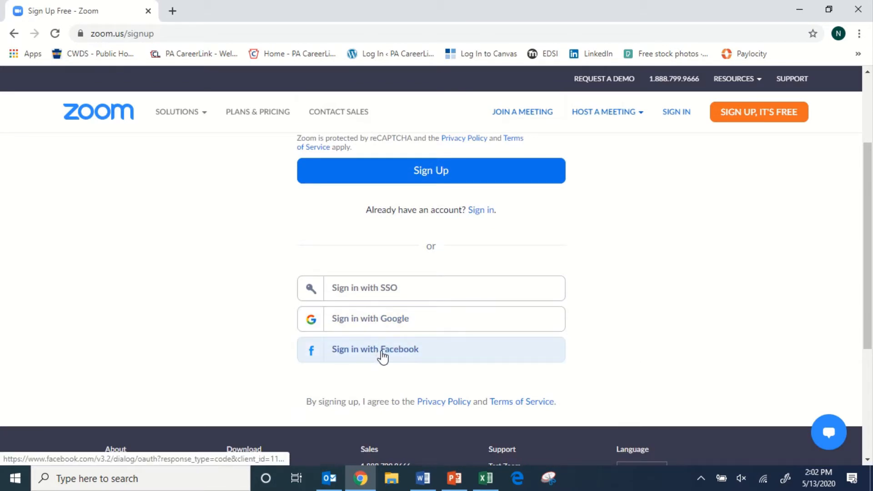
scroll(785, 267, up, 2)
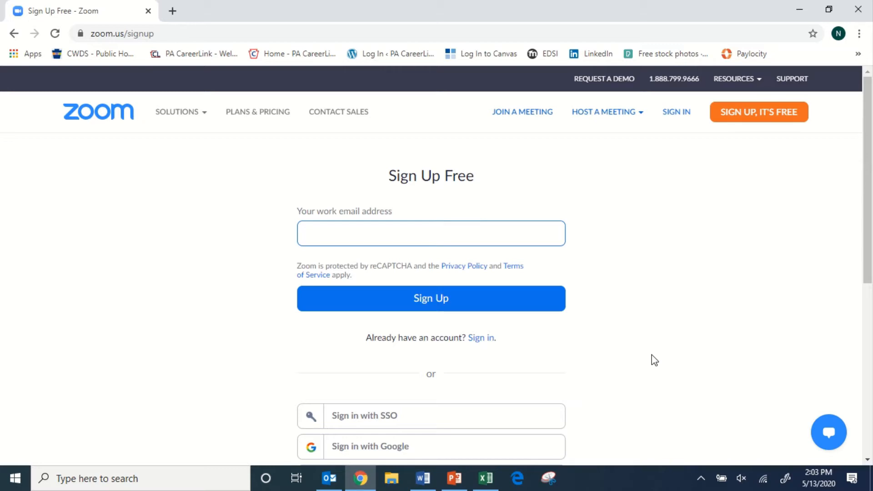
click(476, 339)
click(439, 364)
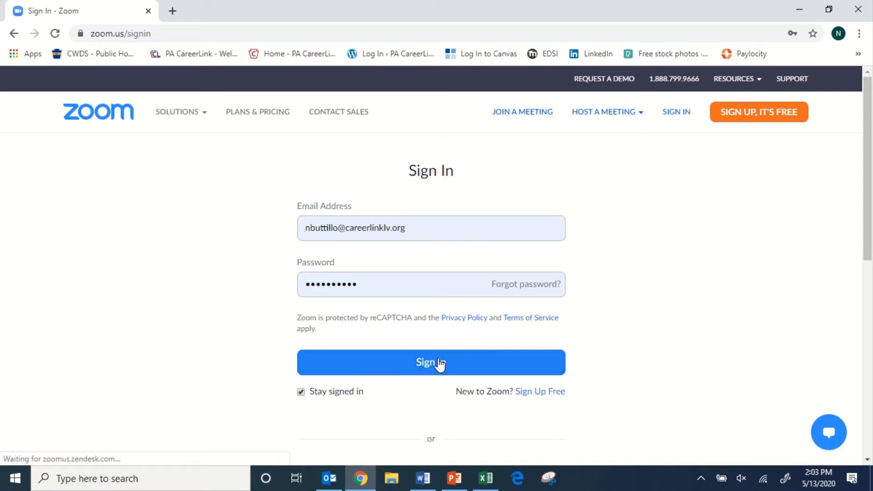
click(439, 364)
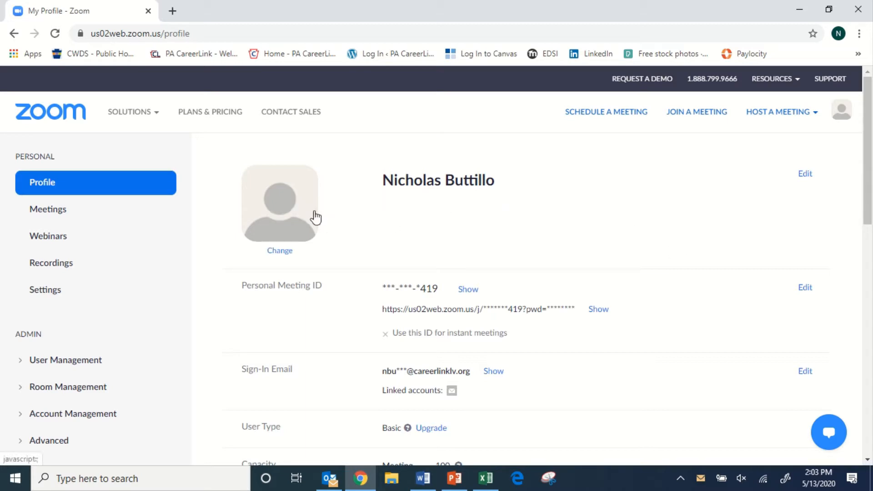
Review the profile's Personal Meeting ID, personal meeting link, user type and meeting capacity.
scroll(293, 227, down, 1)
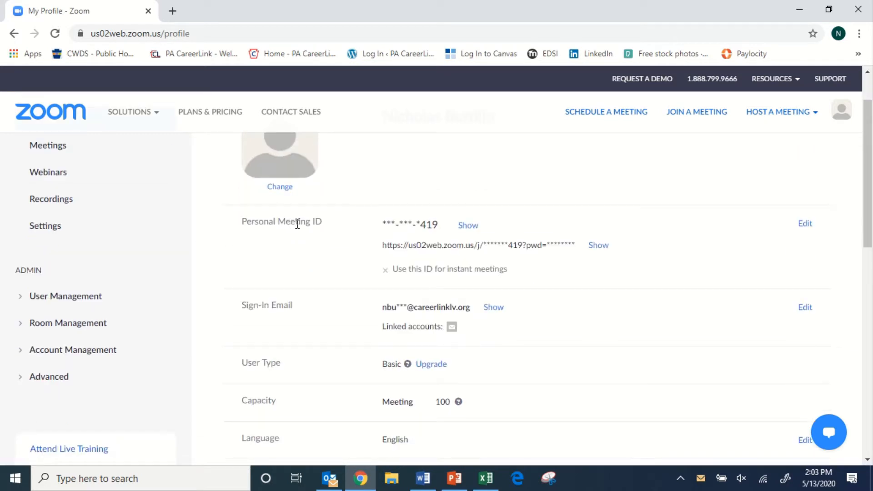
drag(325, 224, 246, 223)
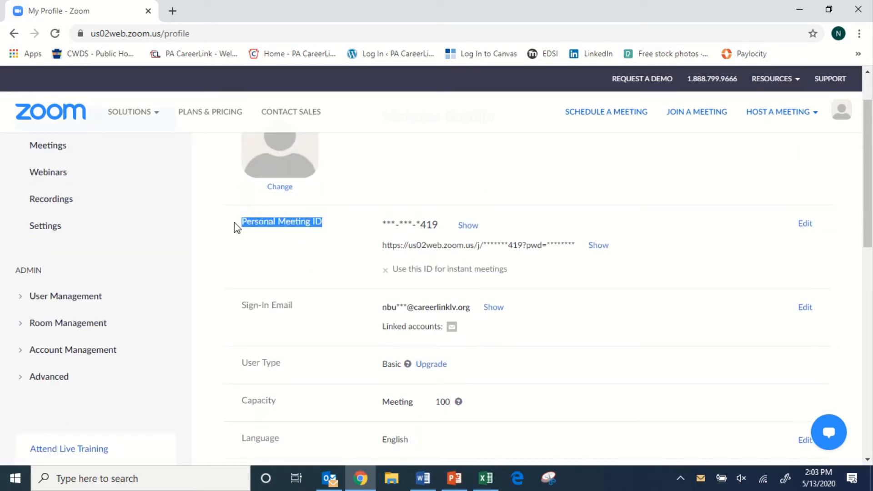
click(330, 224)
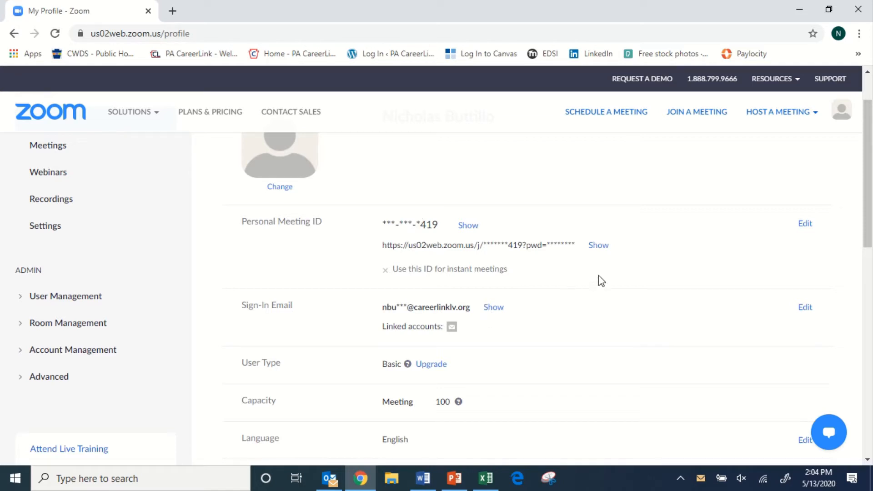
drag(382, 247, 577, 256)
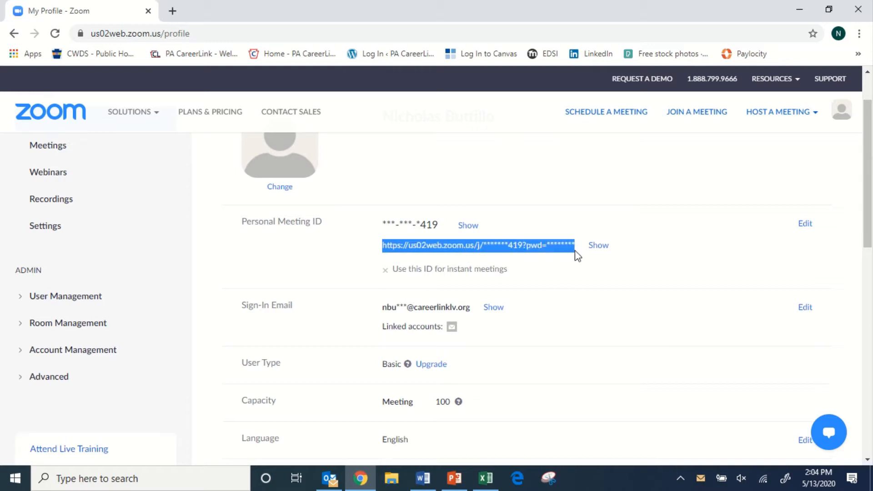
click(563, 279)
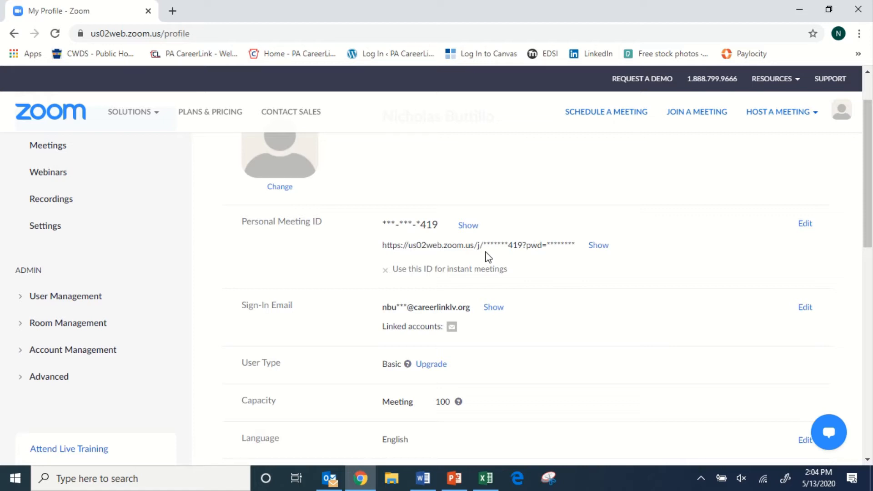
scroll(497, 255, down, 1)
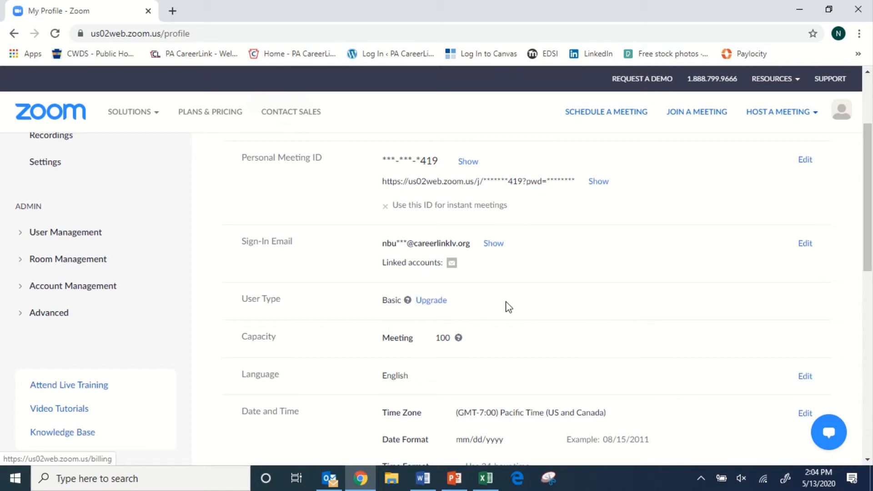
scroll(521, 306, down, 3)
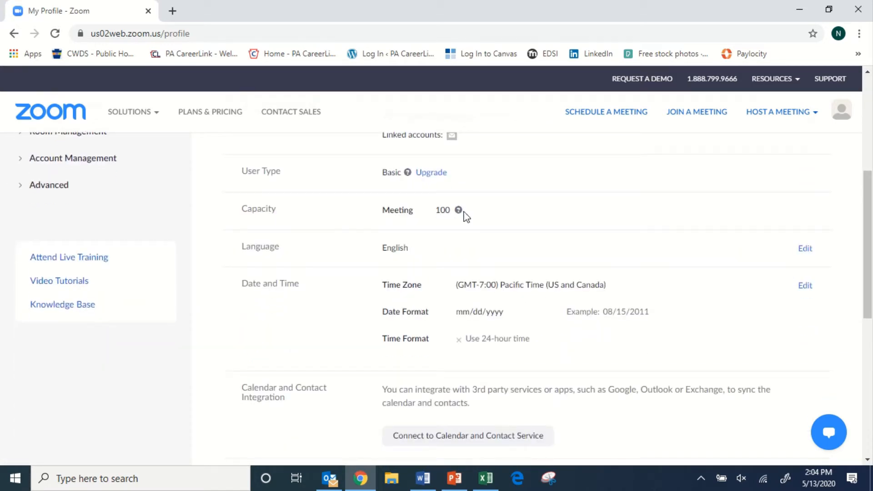
Change the profile's time zone to (GMT-4:00) Eastern Time (US and Canada) and save the changes.
scroll(490, 232, down, 1)
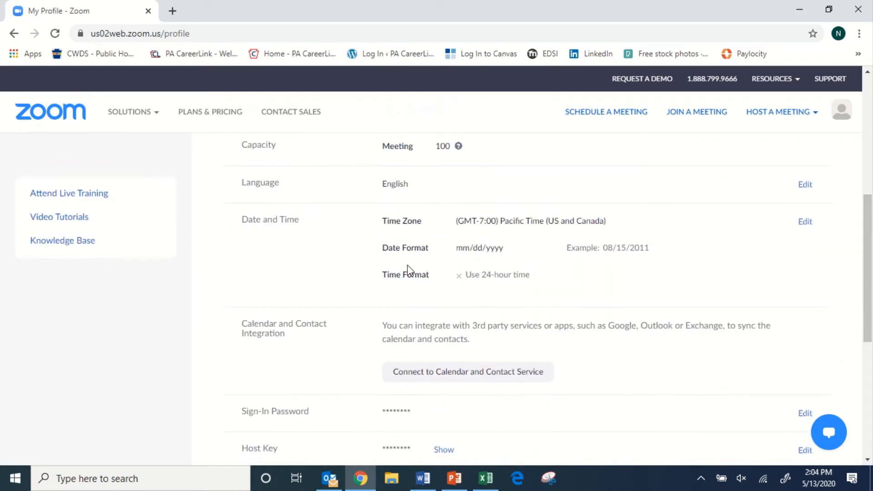
click(812, 224)
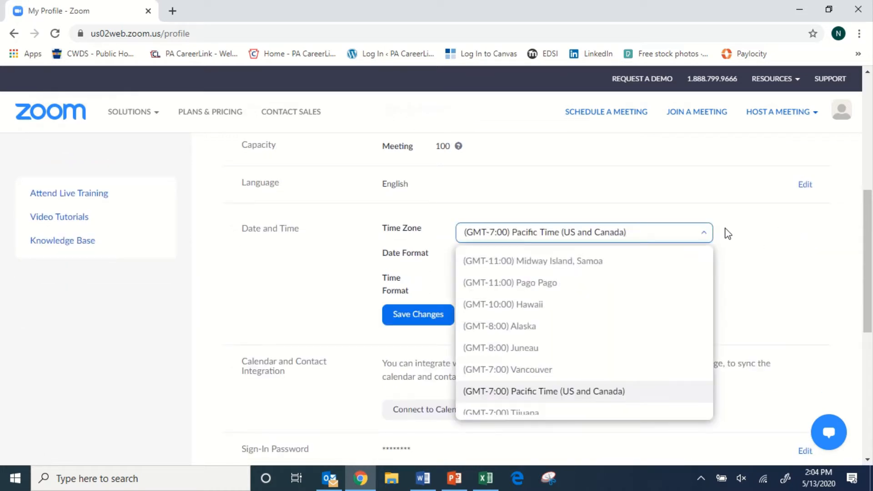
scroll(628, 300, down, 5)
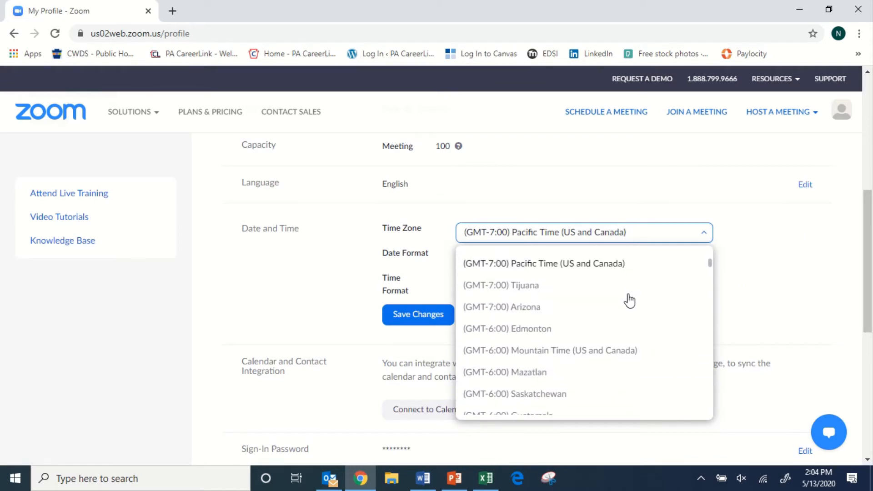
scroll(630, 301, down, 5)
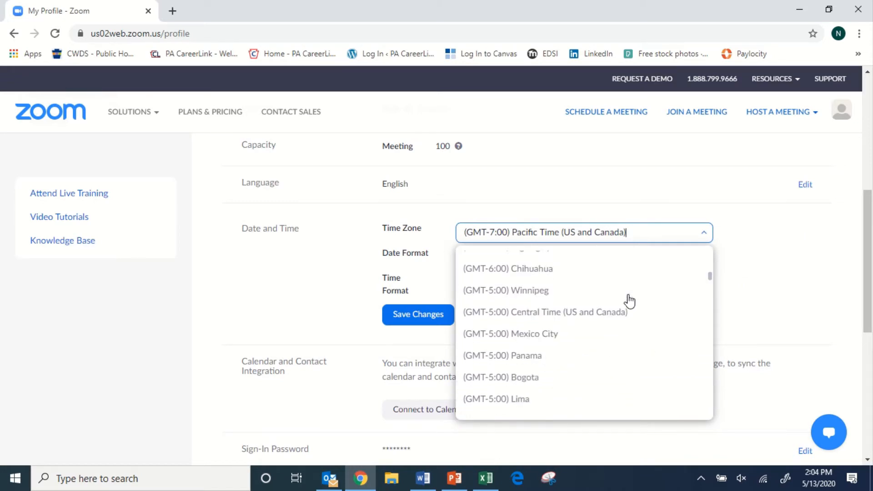
scroll(630, 302, down, 3)
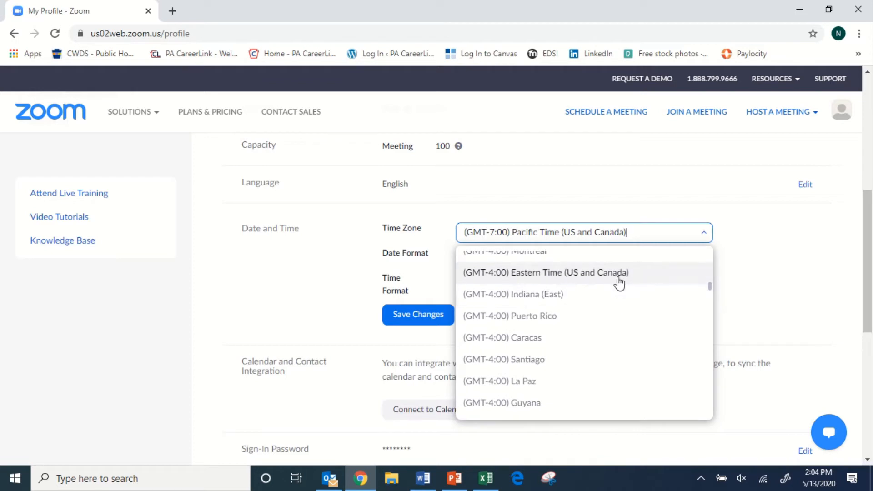
click(618, 275)
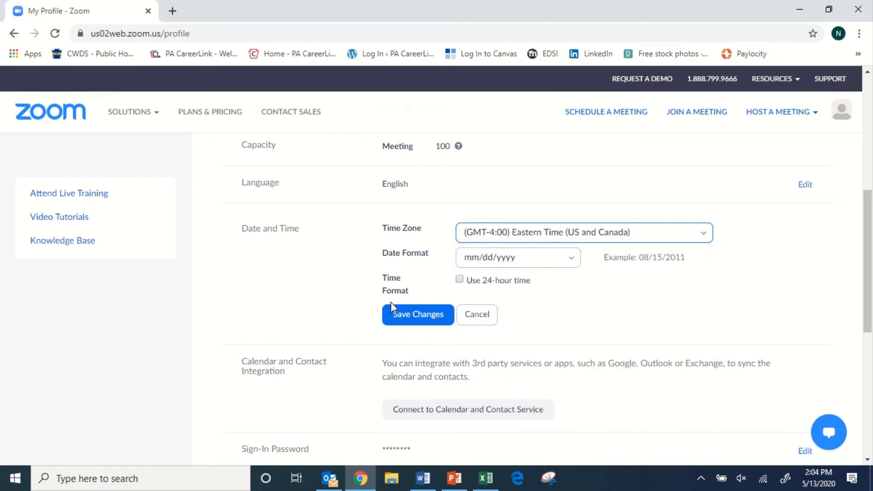
click(396, 319)
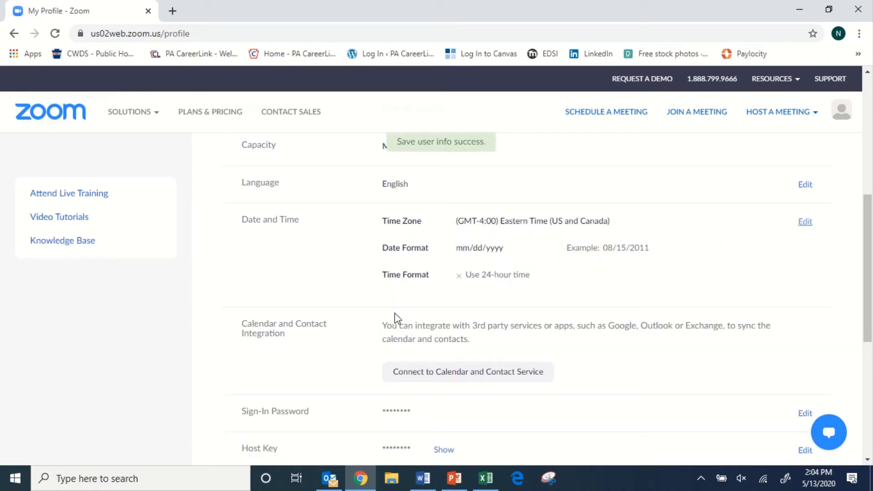
Examine which third-party services the profile's Calendar and Contact Integration section supports, and return to the start of the profile.
scroll(640, 304, down, 3)
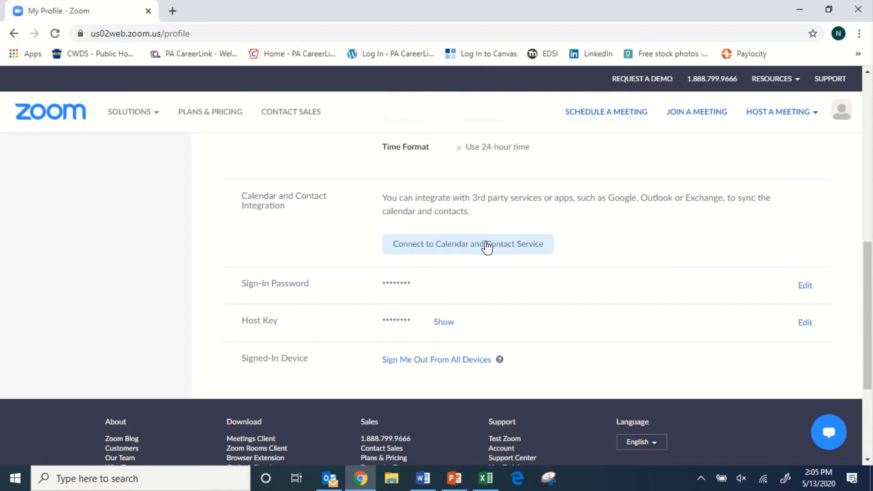
drag(611, 200, 747, 207)
click(711, 219)
scroll(551, 296, up, 7)
scroll(554, 297, up, 3)
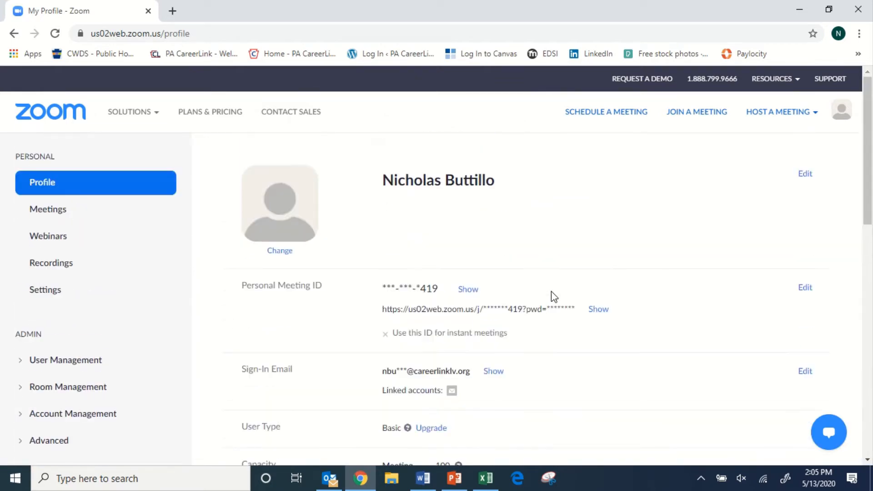
Start scheduling a new meeting and set its topic to the host's first name followed by "'s Meeting".
click(68, 212)
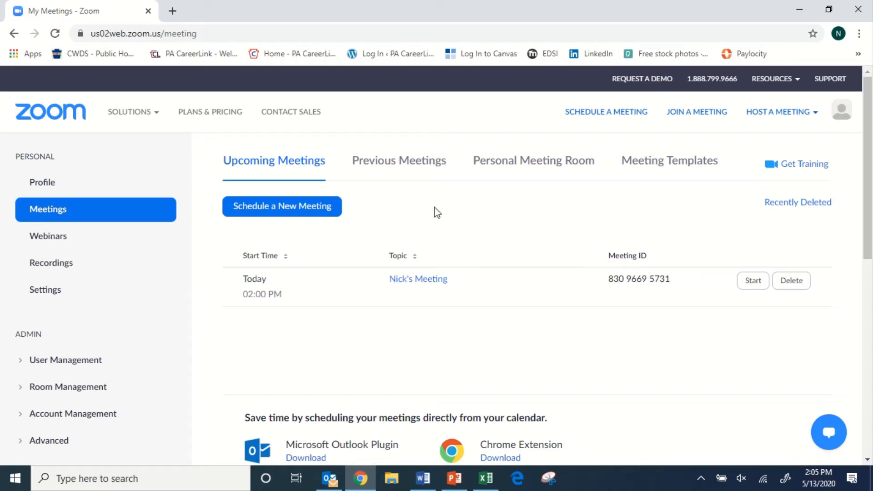
click(293, 206)
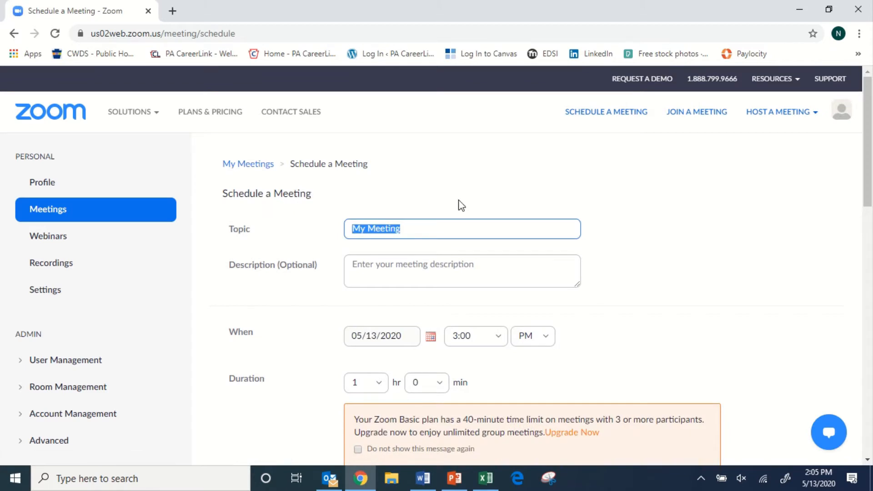
scroll(460, 205, down, 1)
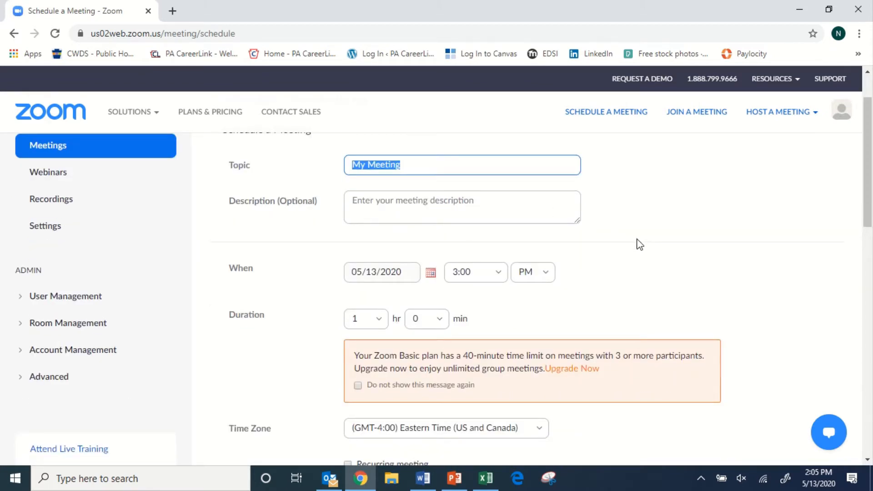
scroll(633, 248, up, 1)
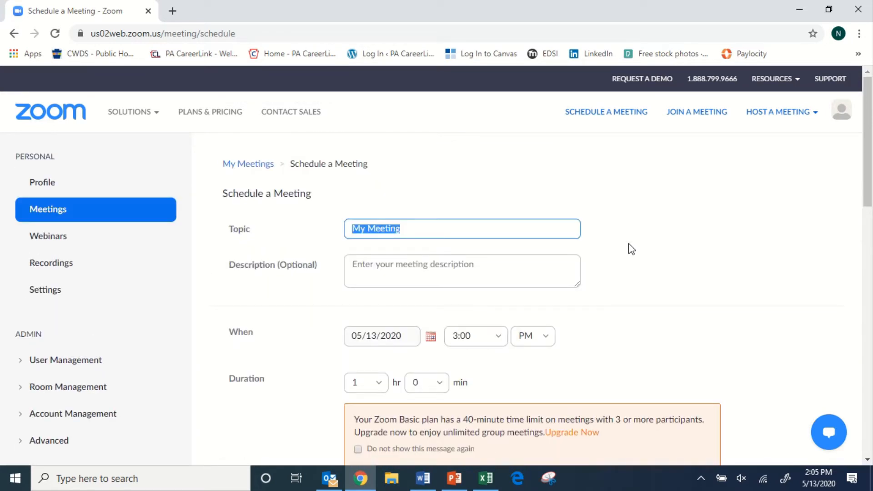
text(Nick)
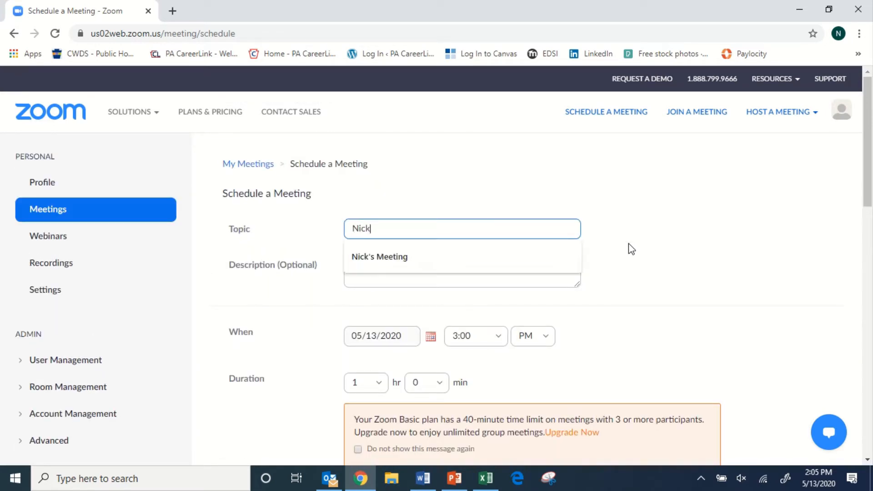
text('s Meeting)
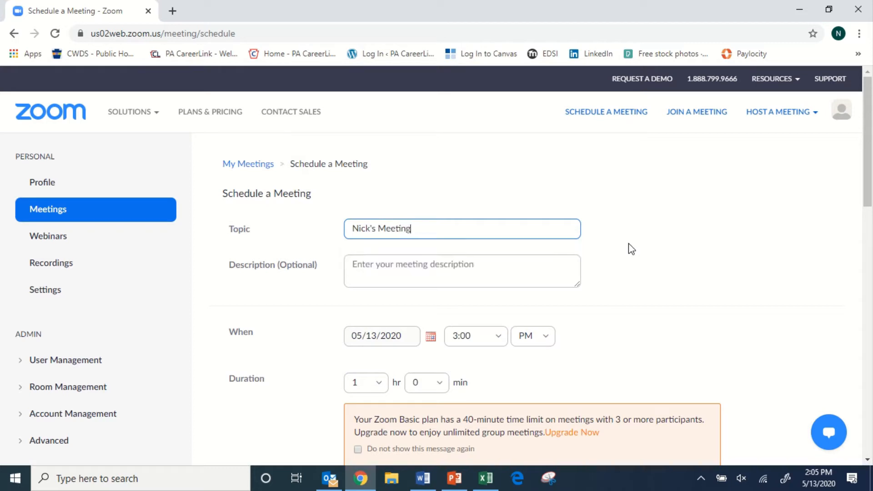
Fill in the meeting's description with the same wording as its topic.
click(516, 279)
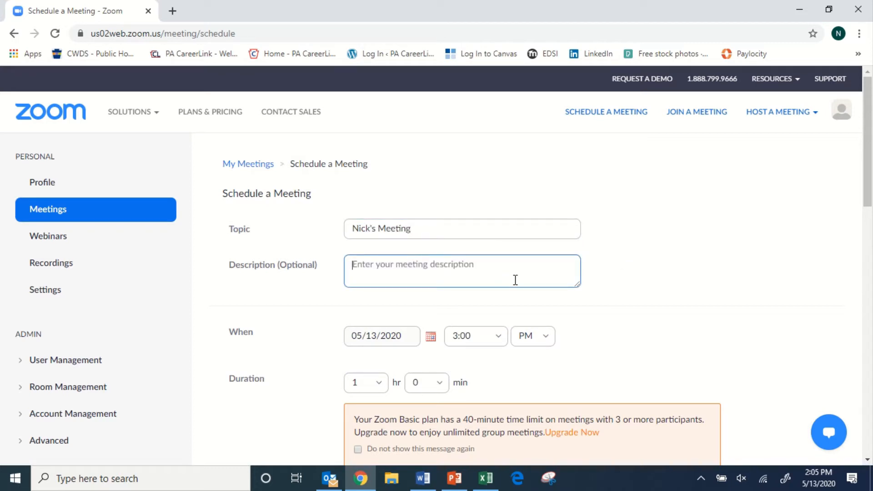
text(Nick's Mee)
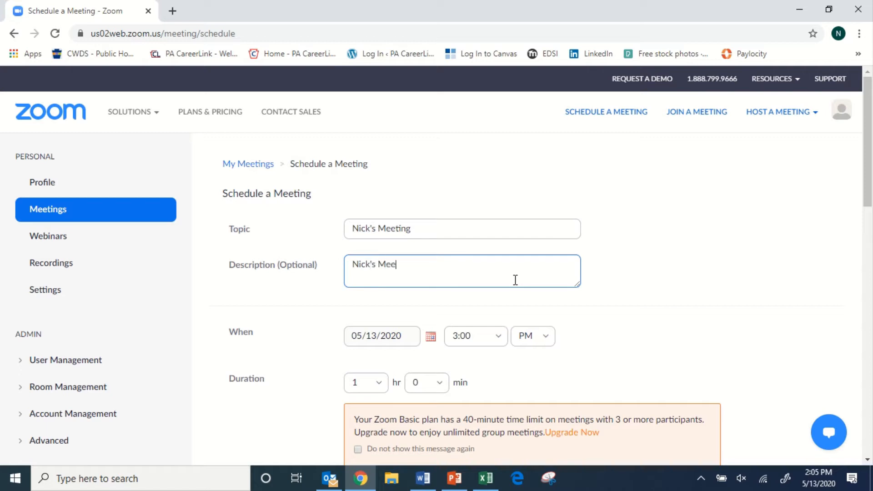
text(ting)
click(745, 306)
Set the meeting date to 05/18/2020 and check the available start times and AM/PM choices without changing them.
scroll(741, 317, down, 1)
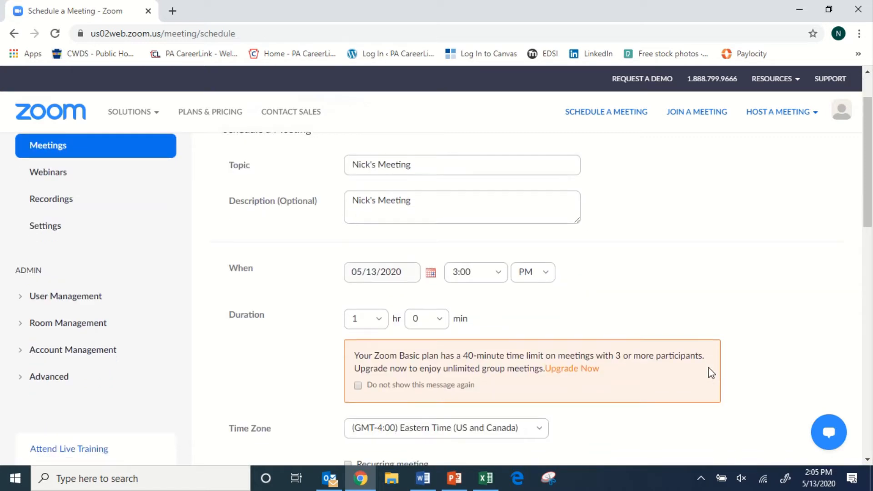
click(431, 274)
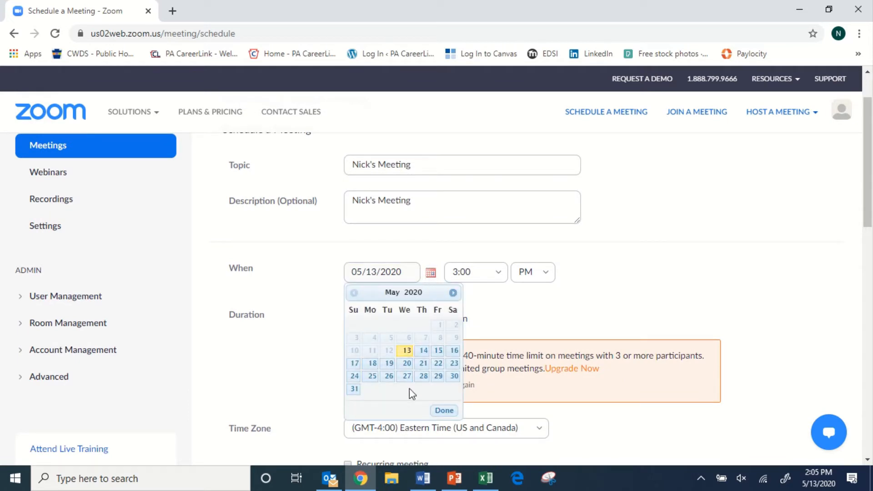
click(373, 363)
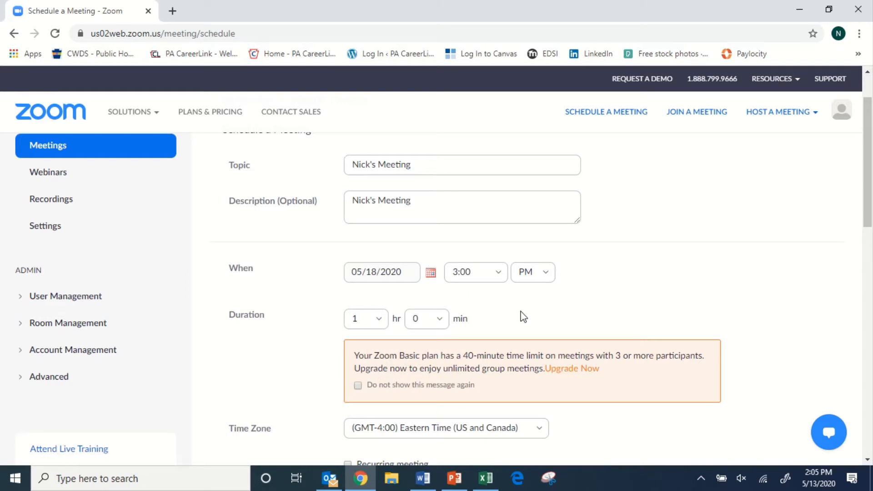
click(499, 279)
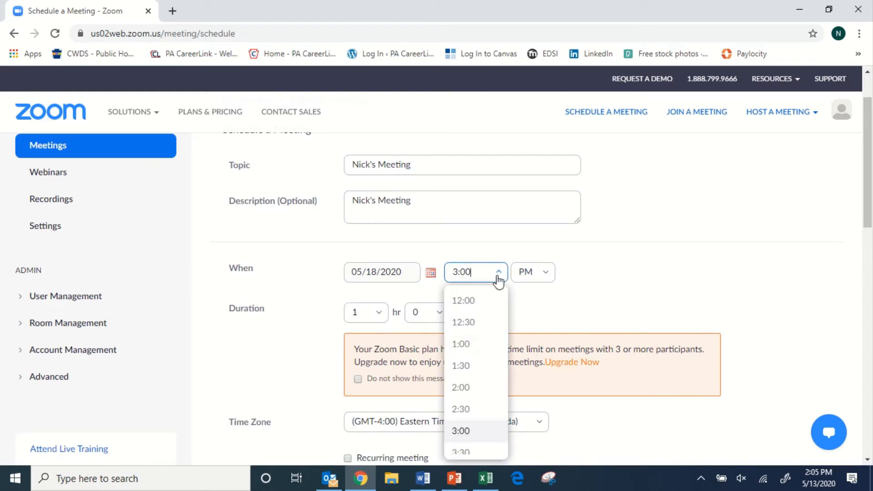
click(499, 279)
click(549, 278)
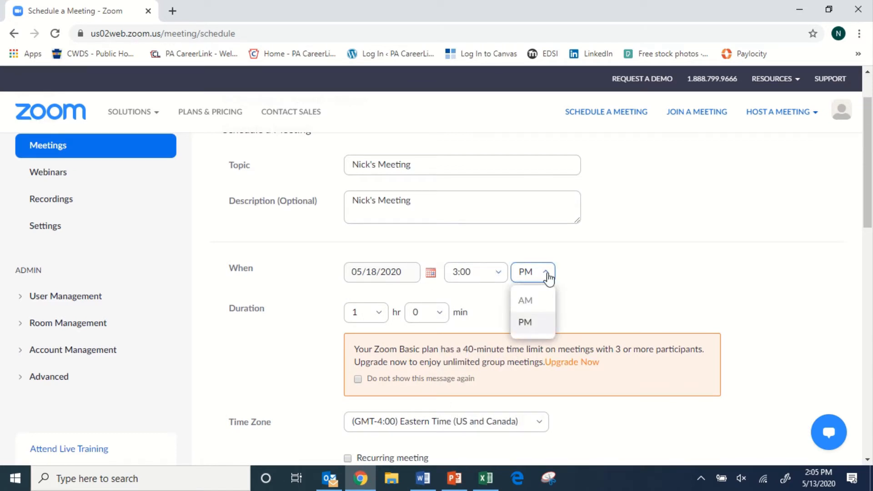
click(548, 276)
Review the meeting's duration setting and the Basic plan's time limit notice.
scroll(549, 278, down, 1)
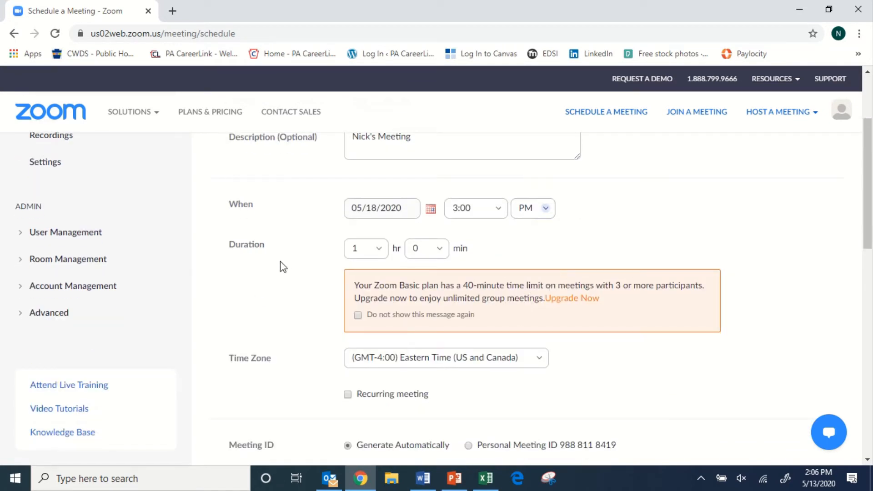
click(231, 245)
drag(231, 245, 297, 252)
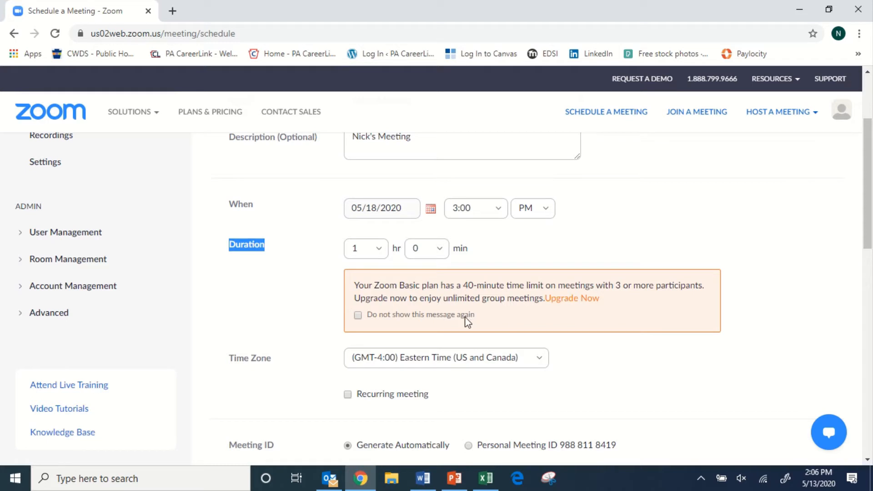
click(464, 289)
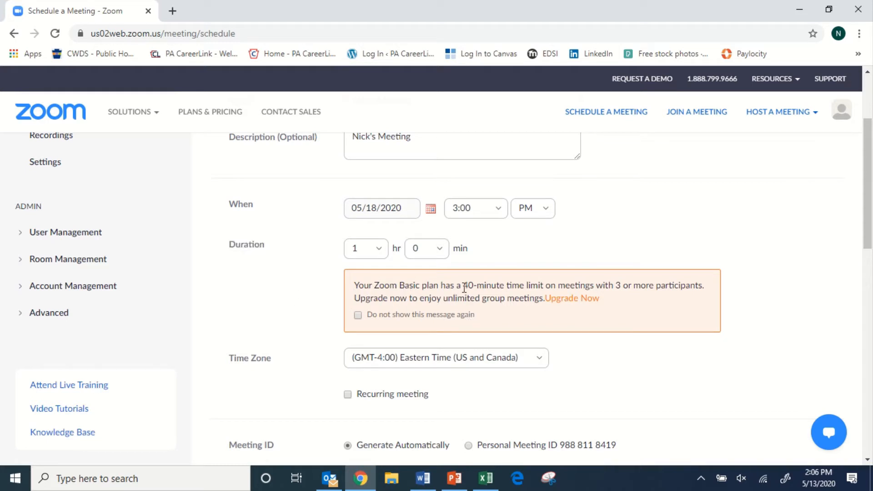
drag(464, 288, 528, 298)
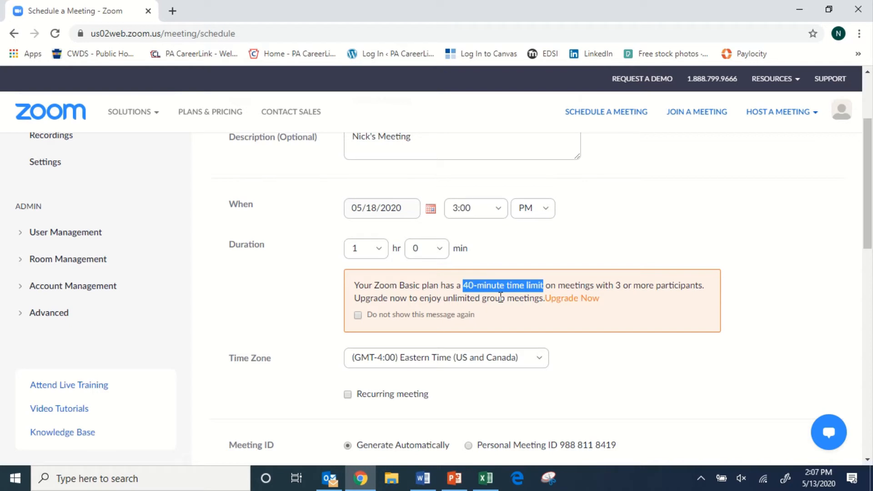
Turn on the recurring meeting option, look through its recurrence and repeat interval choices, and turn it off again.
scroll(501, 296, down, 3)
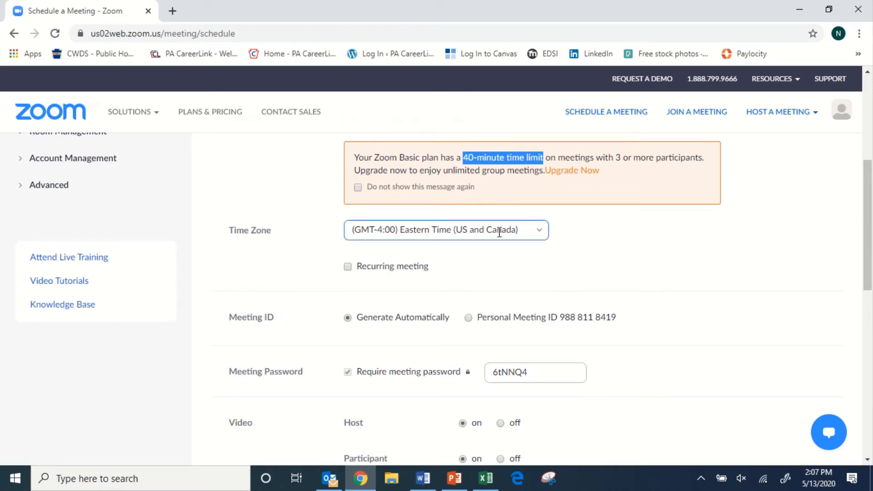
click(348, 267)
scroll(349, 271, down, 1)
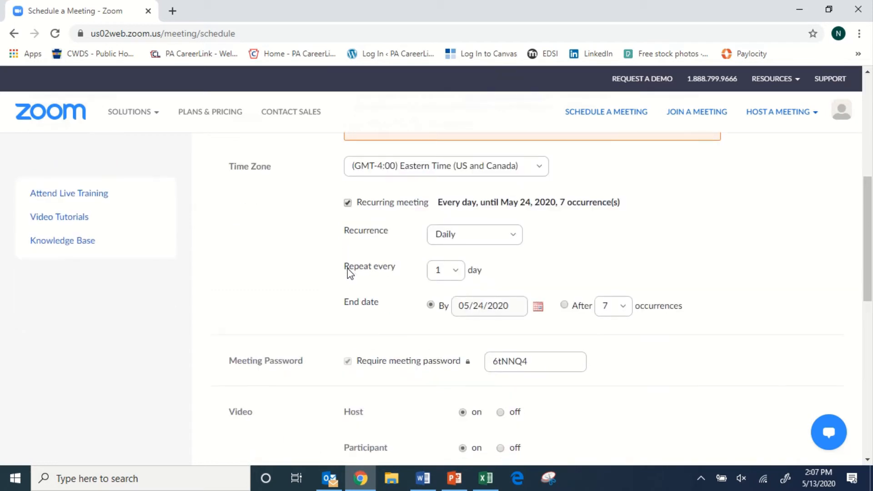
click(513, 241)
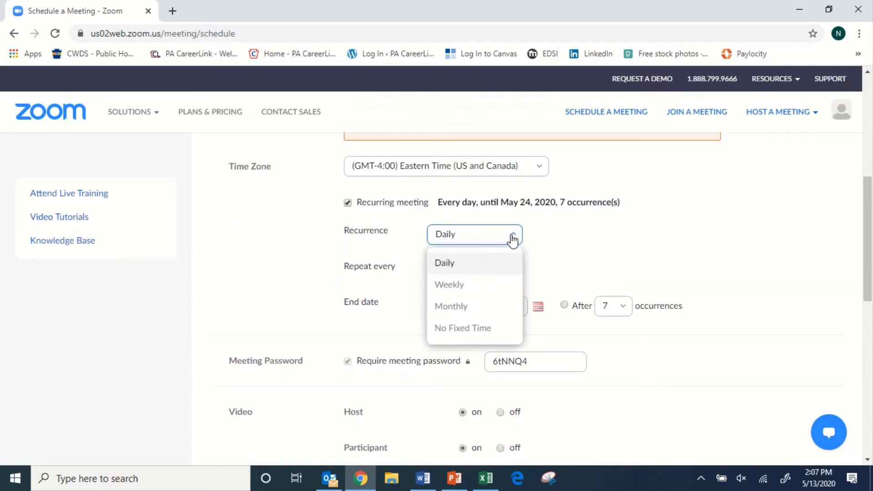
click(513, 241)
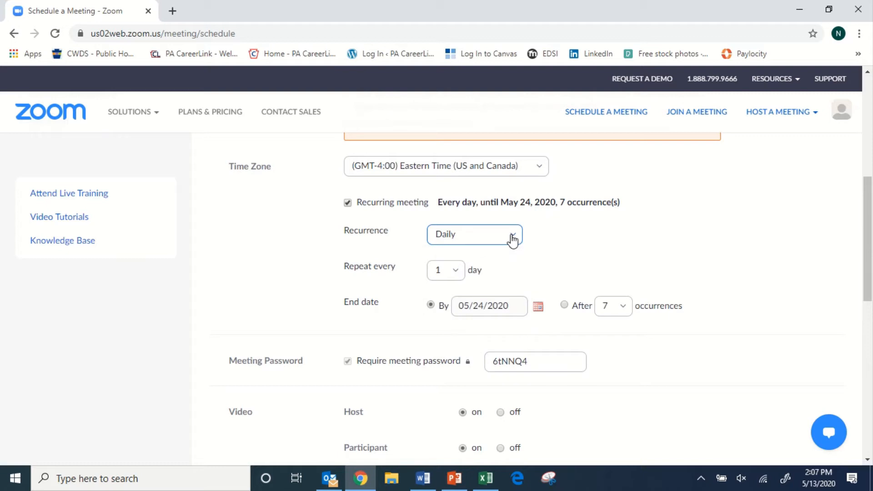
click(455, 273)
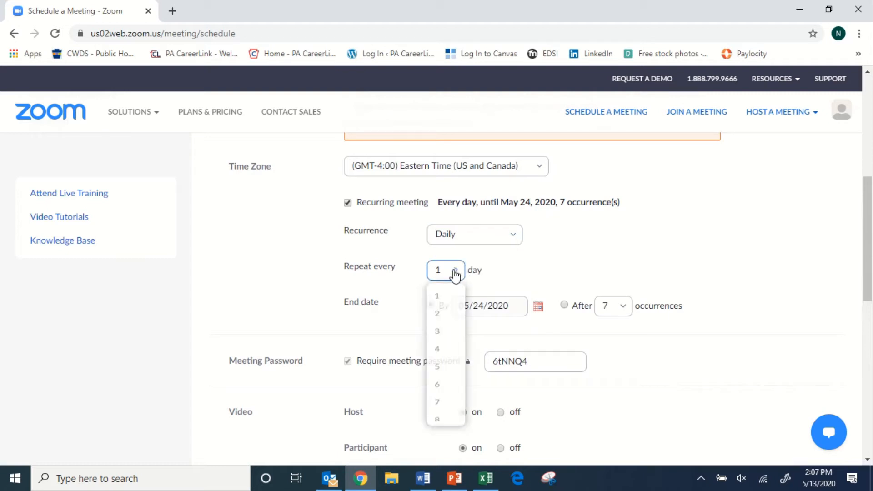
click(455, 275)
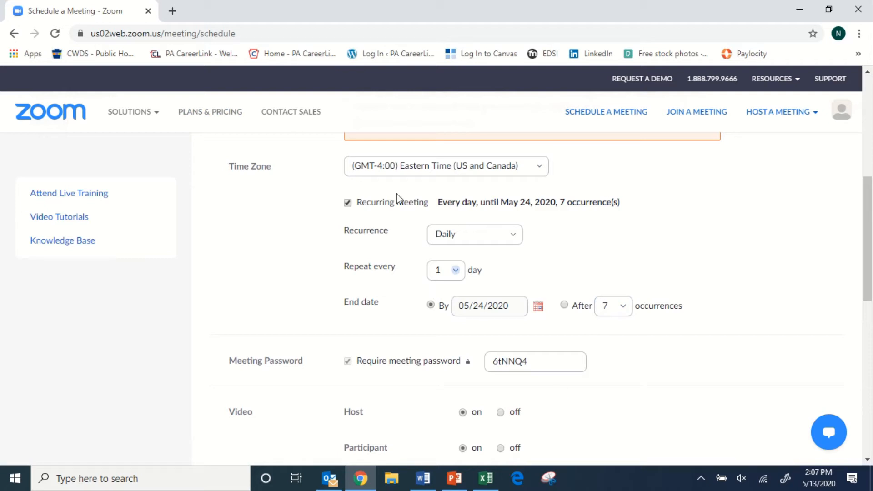
click(348, 203)
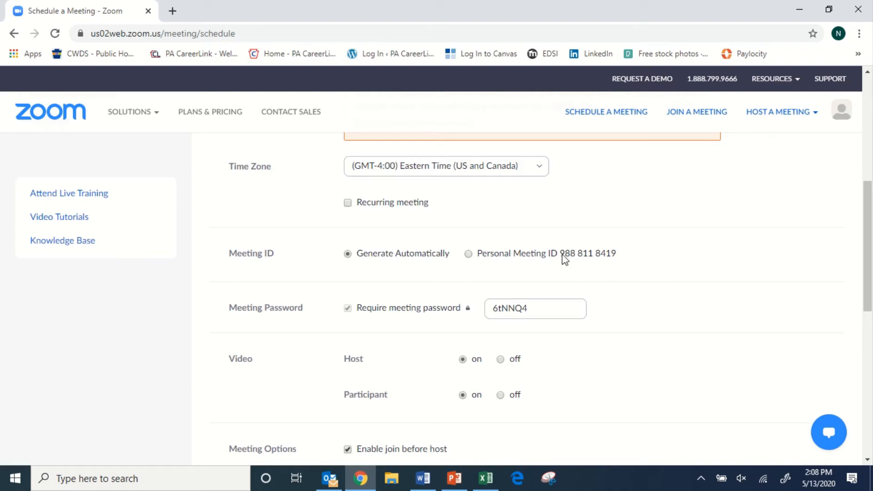
Examine the meeting ID options and the meeting password field.
drag(563, 254, 622, 264)
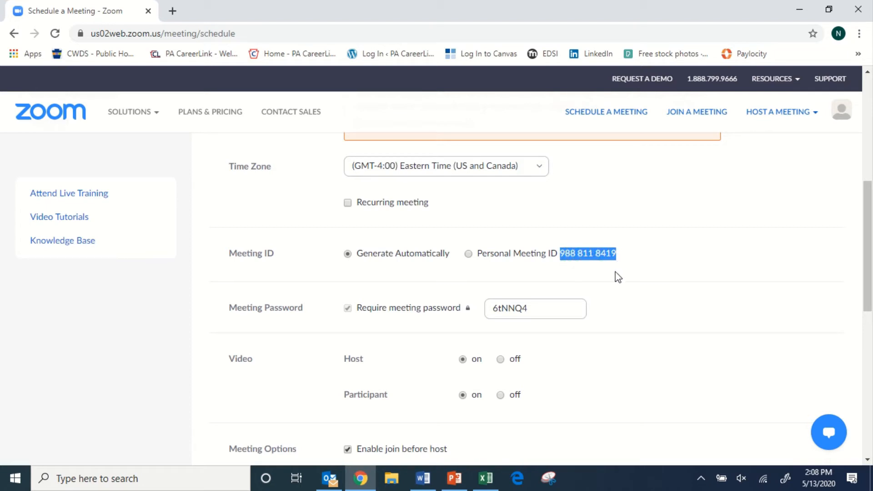
click(618, 277)
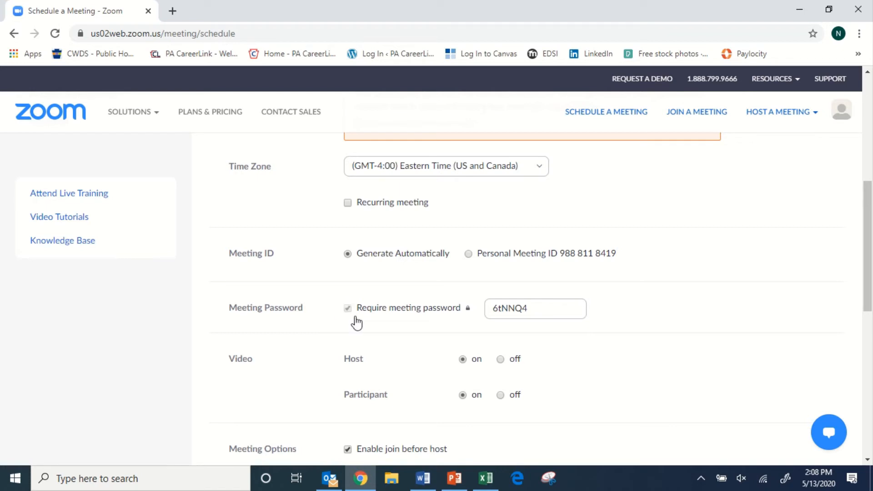
click(547, 311)
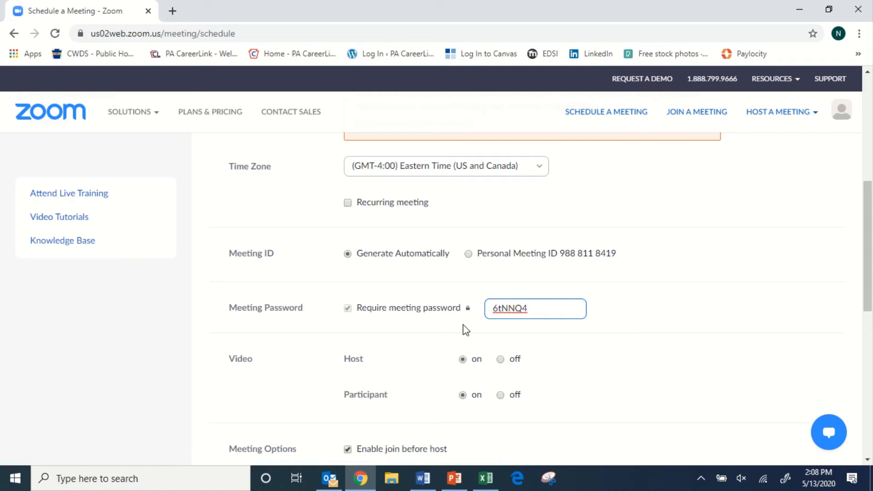
Try the off setting for participant video and return it to on.
scroll(523, 341, down, 3)
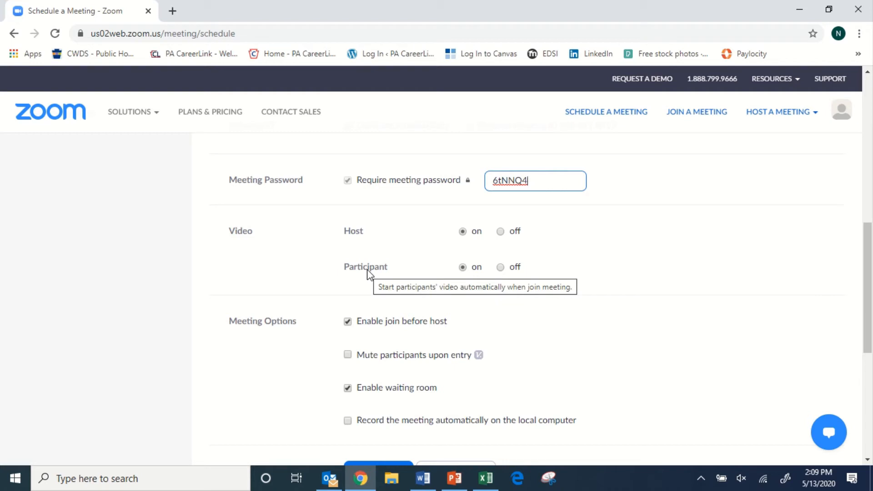
click(502, 268)
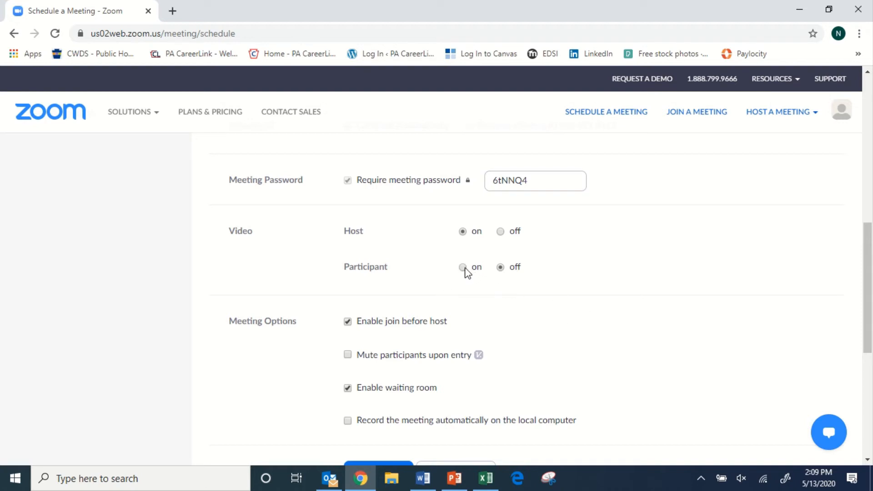
Disable the waiting room, and switch join before host off and on again in the meeting options.
scroll(501, 307, down, 2)
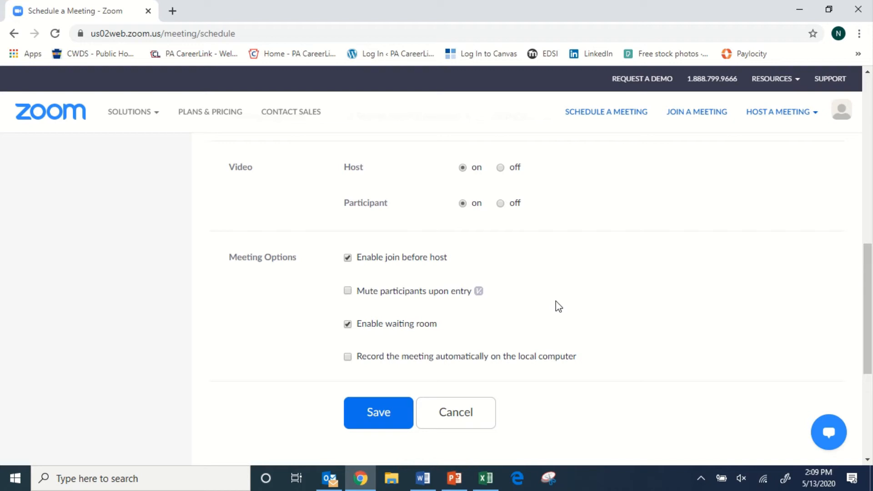
click(348, 258)
drag(442, 330, 359, 320)
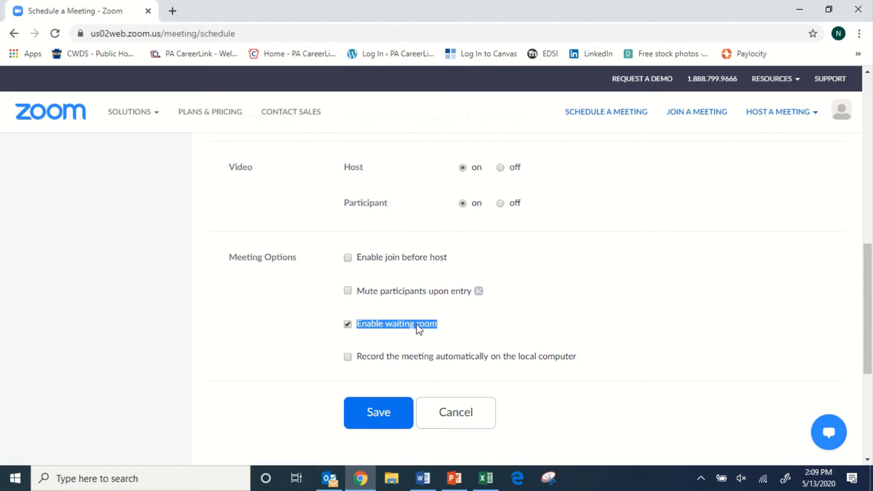
click(460, 325)
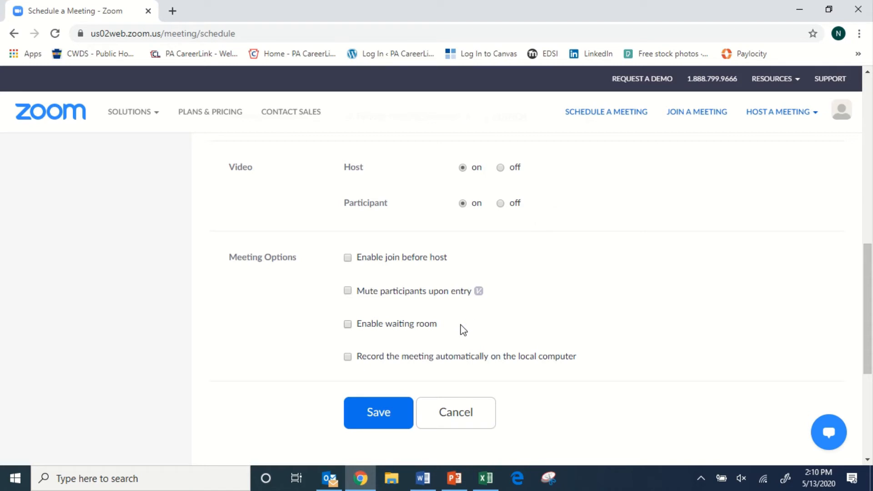
click(384, 324)
click(376, 324)
Review the date, time, video and meeting options of the new meeting and save it.
scroll(485, 372, up, 8)
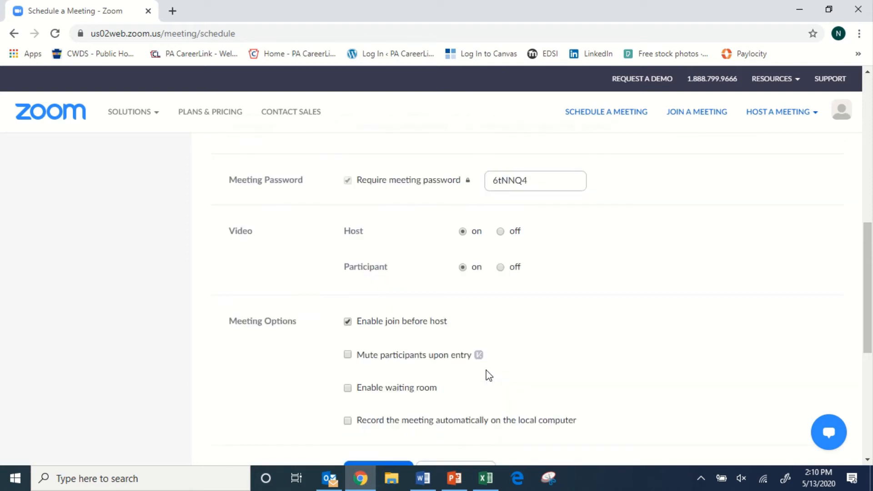
scroll(487, 371, up, 2)
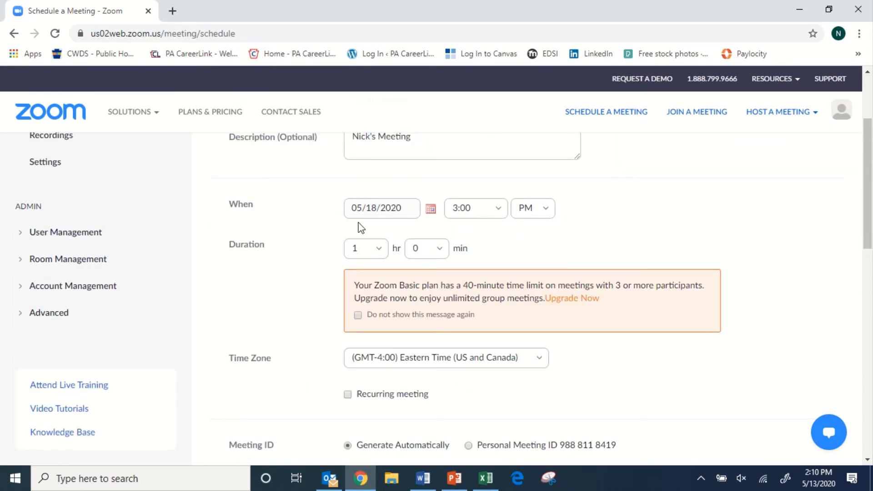
scroll(383, 234, down, 8)
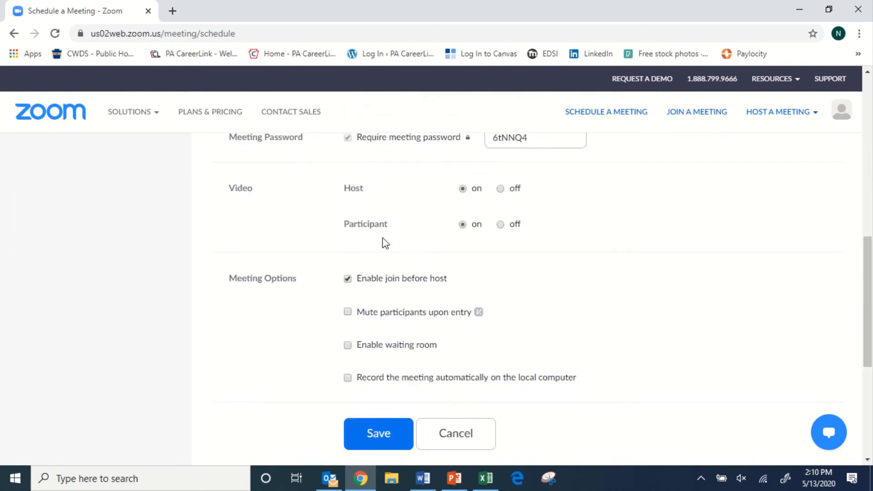
scroll(386, 243, down, 1)
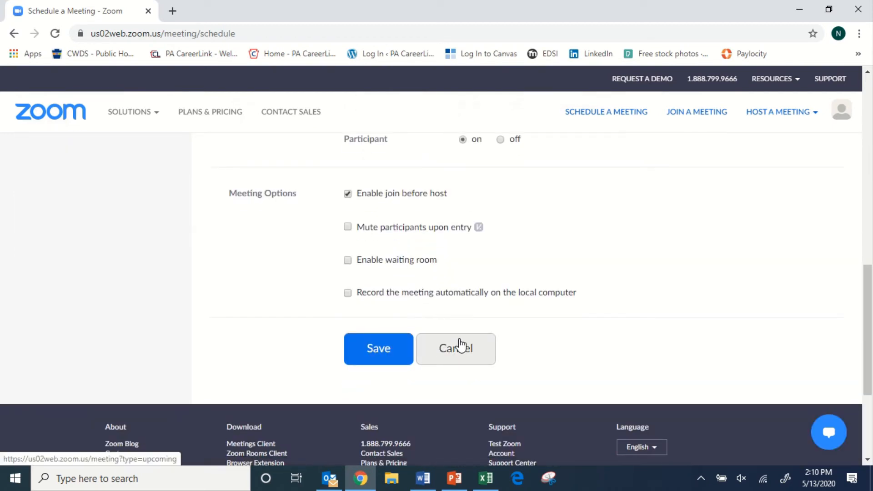
click(383, 352)
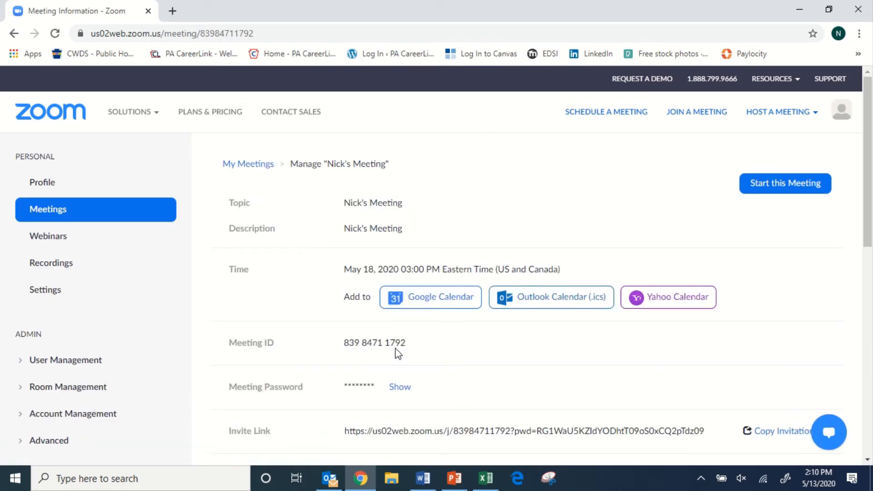
Review the saved meeting's details and copy its full meeting invitation to the clipboard.
scroll(385, 352, down, 3)
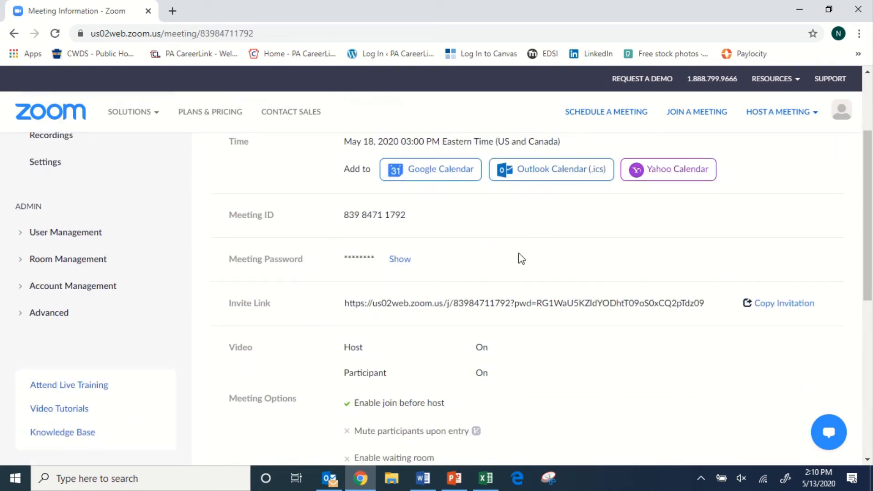
scroll(521, 256, down, 2)
scroll(370, 242, down, 3)
scroll(400, 250, up, 5)
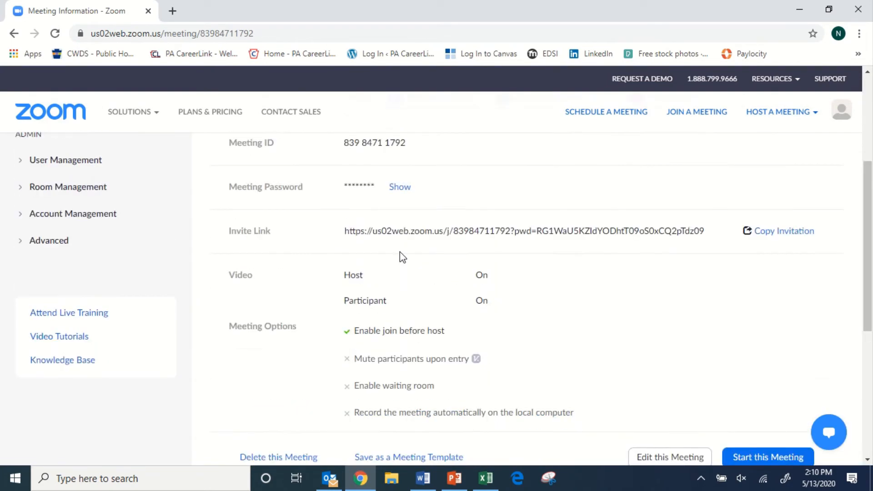
scroll(402, 261, up, 3)
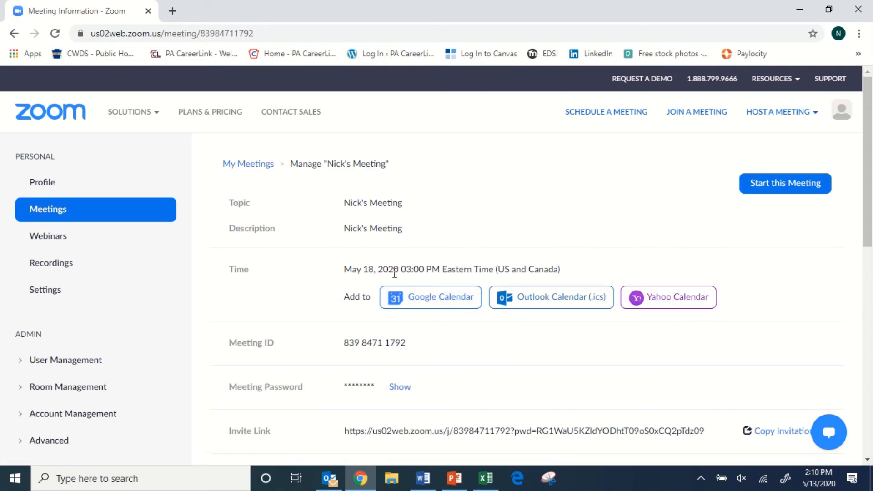
scroll(395, 272, down, 1)
scroll(394, 273, down, 1)
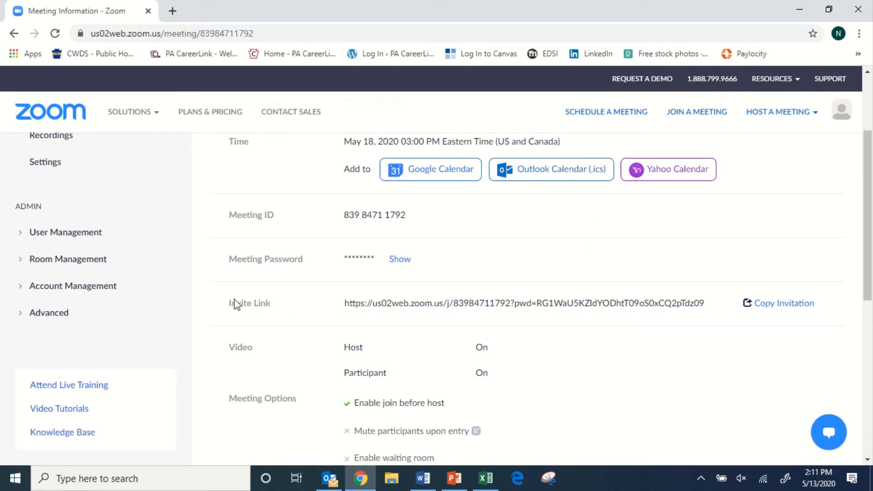
click(802, 304)
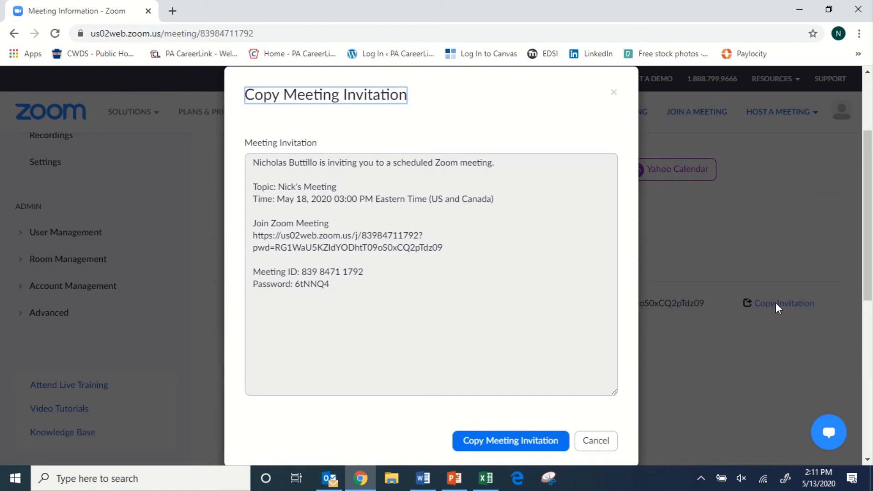
click(532, 442)
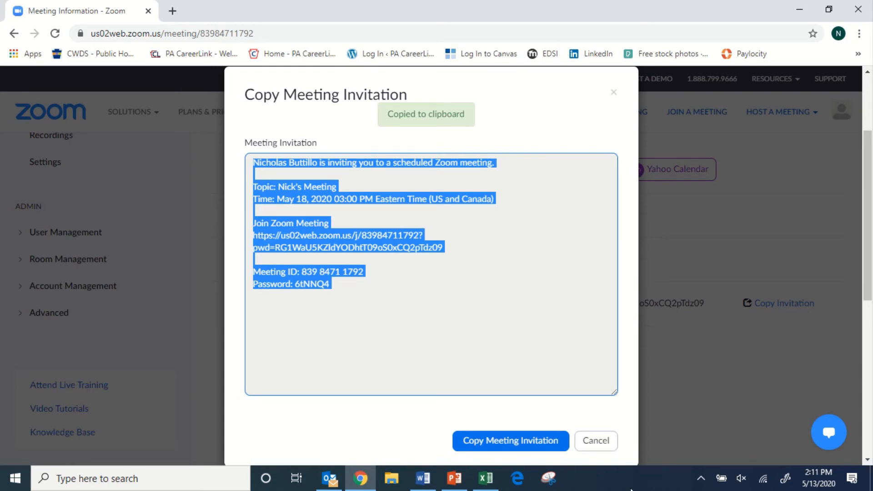
click(596, 441)
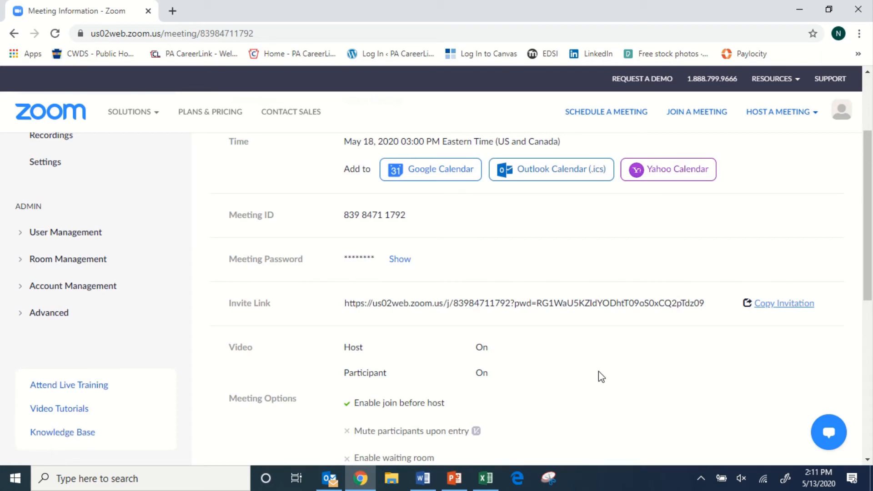
scroll(599, 373, down, 3)
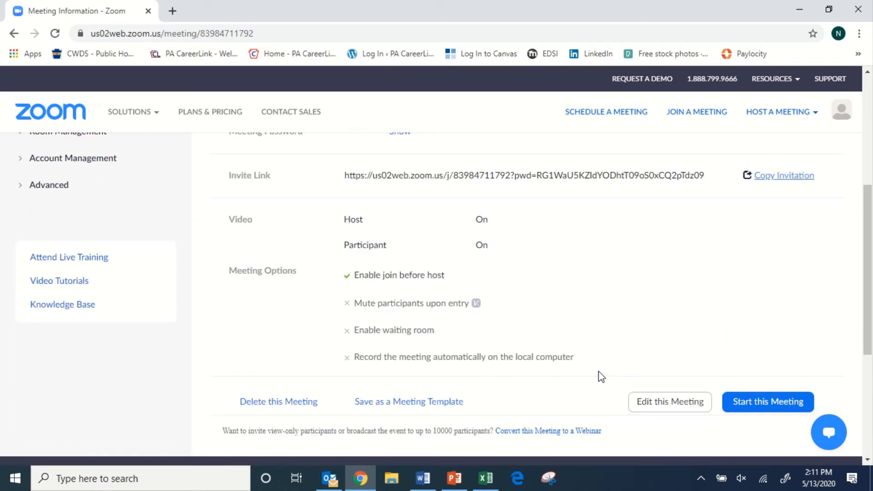
scroll(599, 371, up, 5)
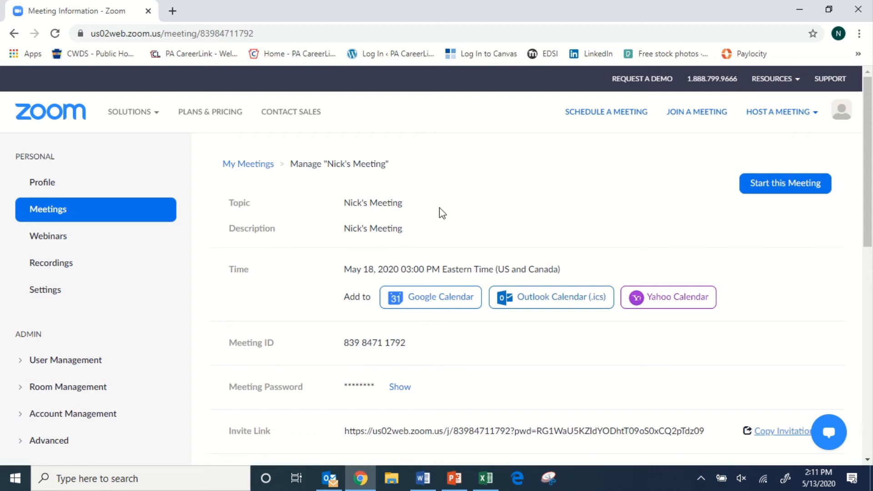
Switch to the other Google account in a new browser tab and open its Gmail inbox.
click(172, 10)
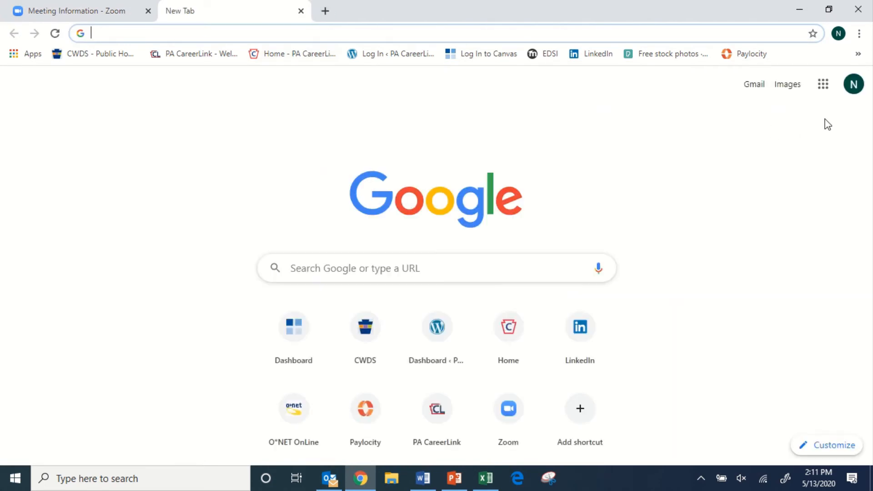
click(853, 86)
click(772, 273)
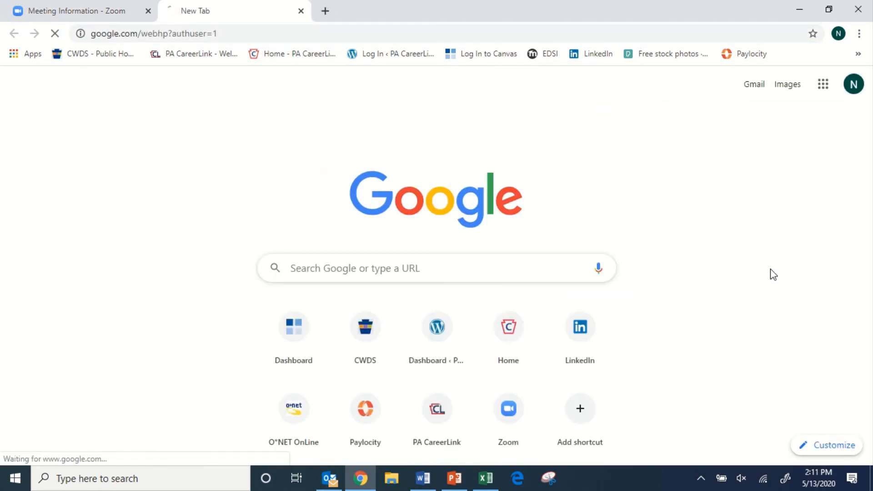
click(816, 90)
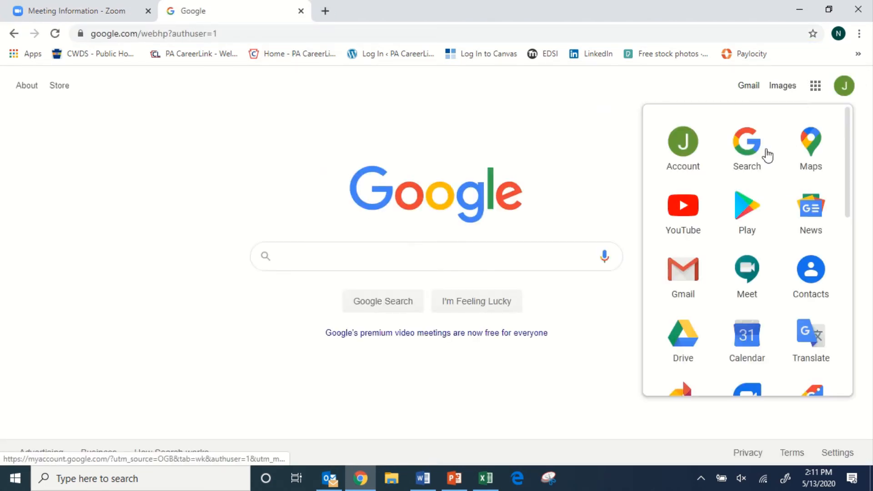
click(692, 274)
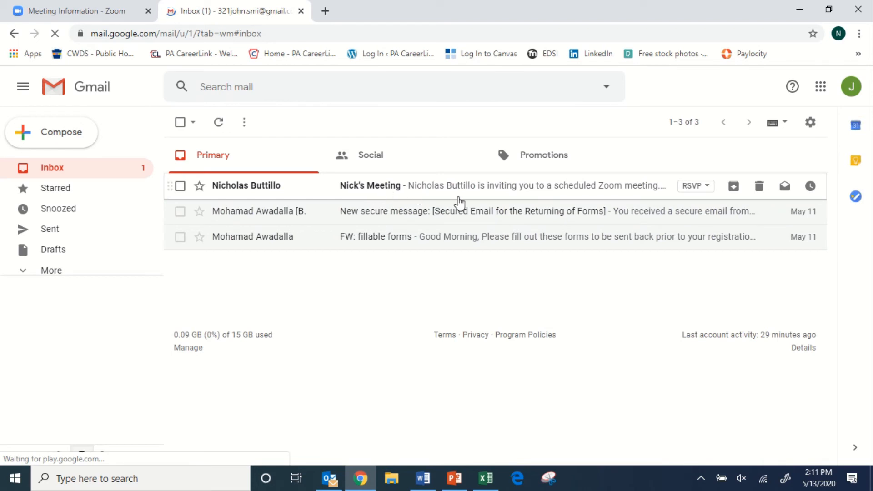
Open the Zoom meeting invitation email, follow its join link and allow the browser to open Zoom.
click(429, 194)
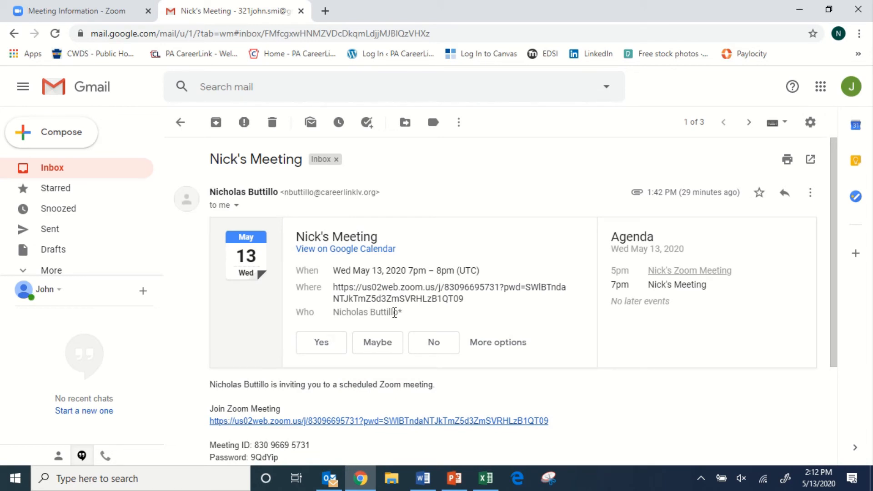
scroll(395, 313, down, 3)
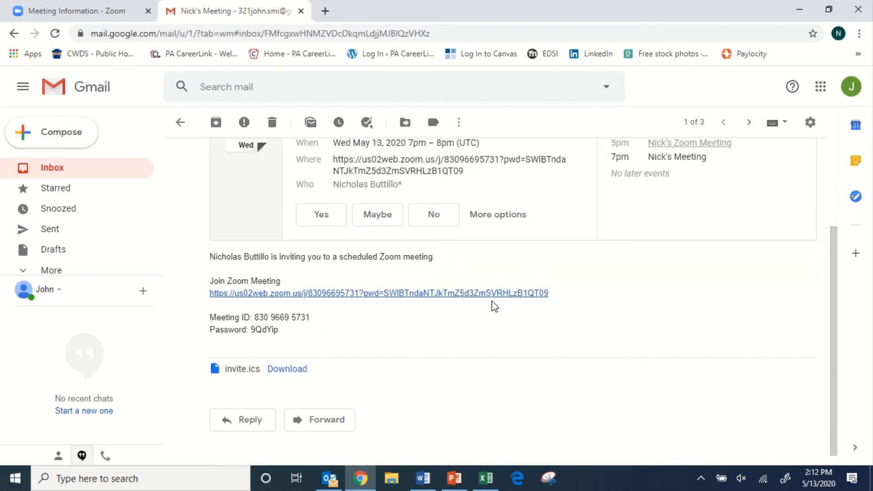
click(392, 296)
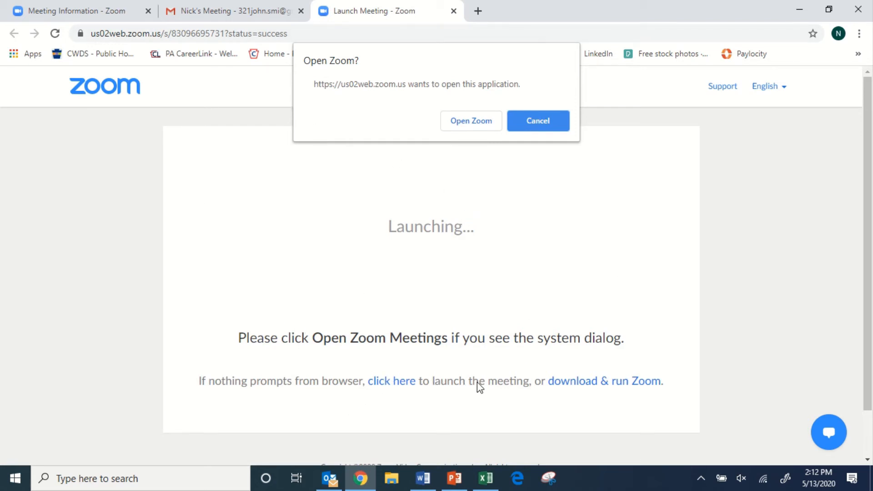
click(473, 122)
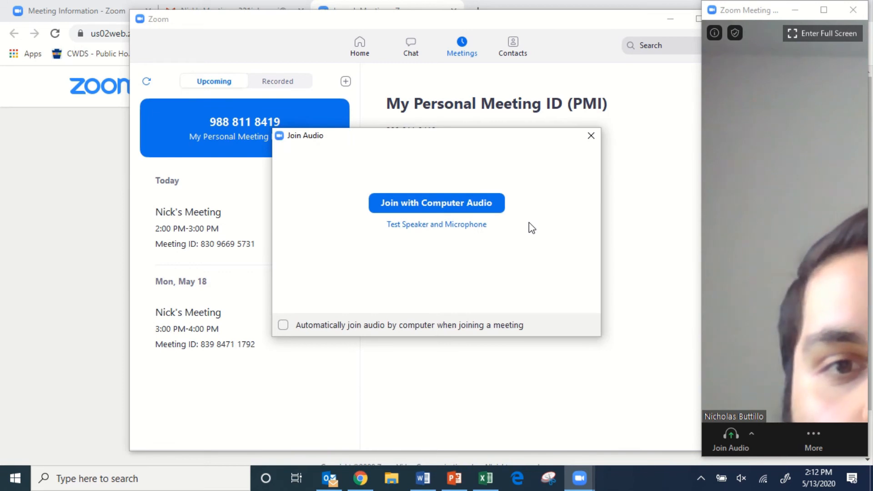
Join the meeting with computer audio and enlarge the meeting window to full screen.
click(471, 202)
click(824, 10)
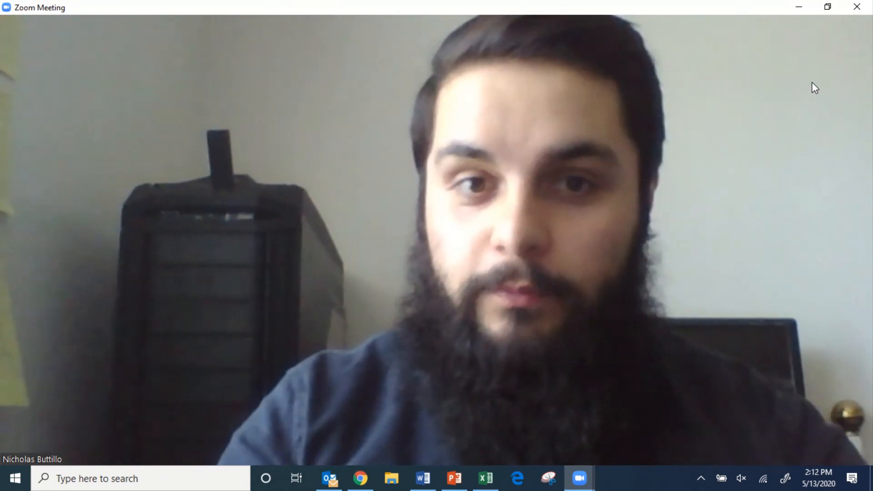
mouse_move(812, 171)
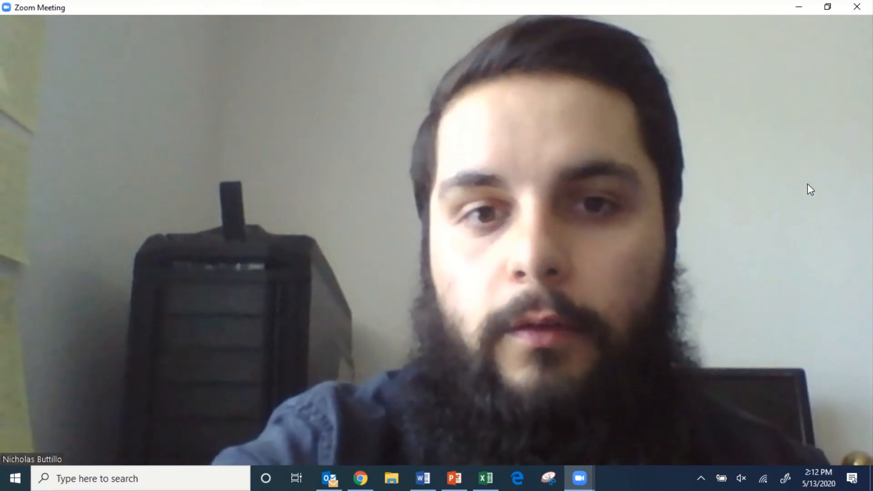
double_click(823, 232)
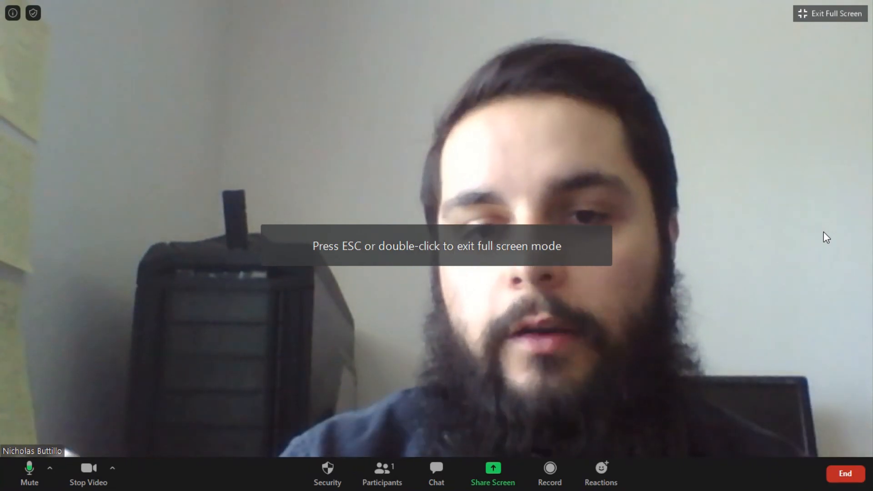
key(Escape)
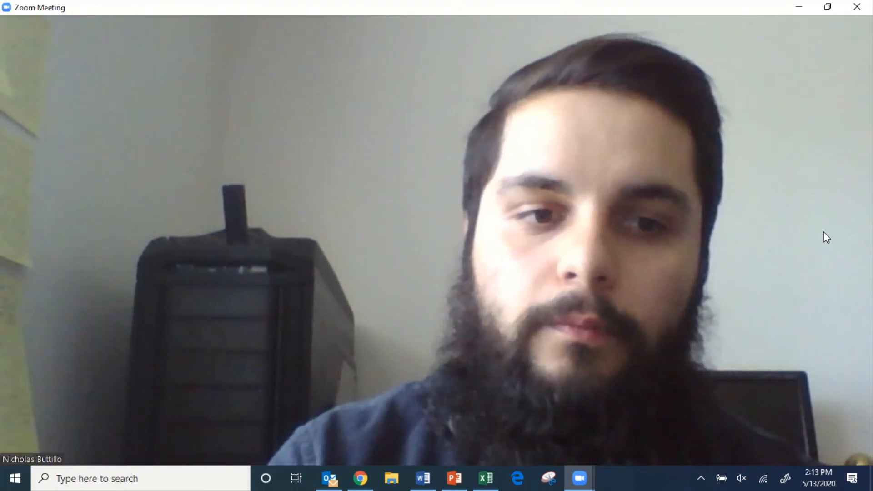
double_click(823, 234)
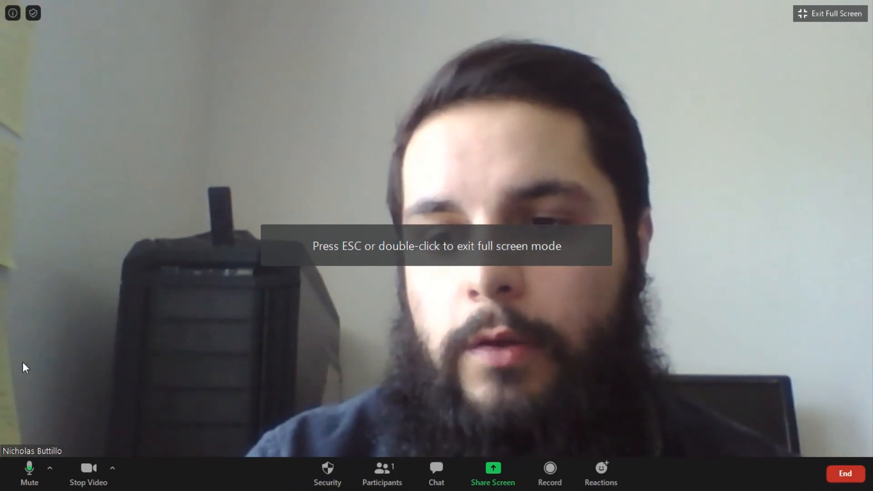
Try muting, temporarily unmuting and fully unmuting the microphone, and stop the camera video and start it again.
click(29, 477)
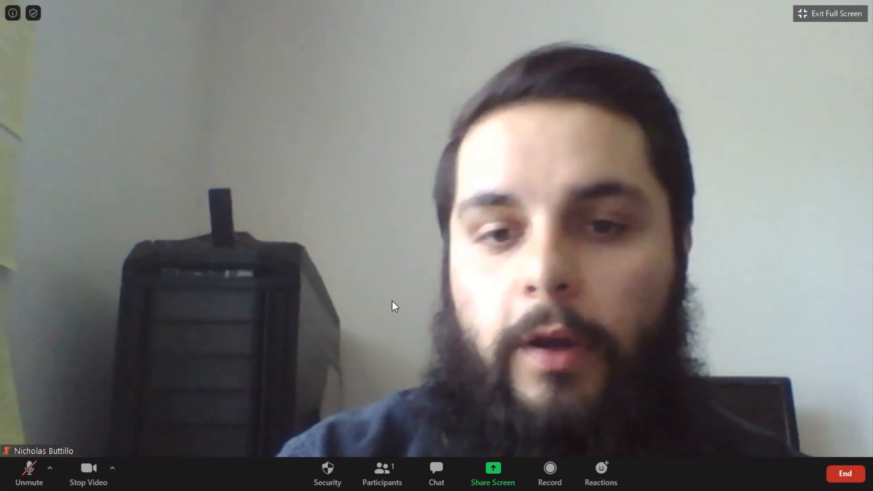
key(space)
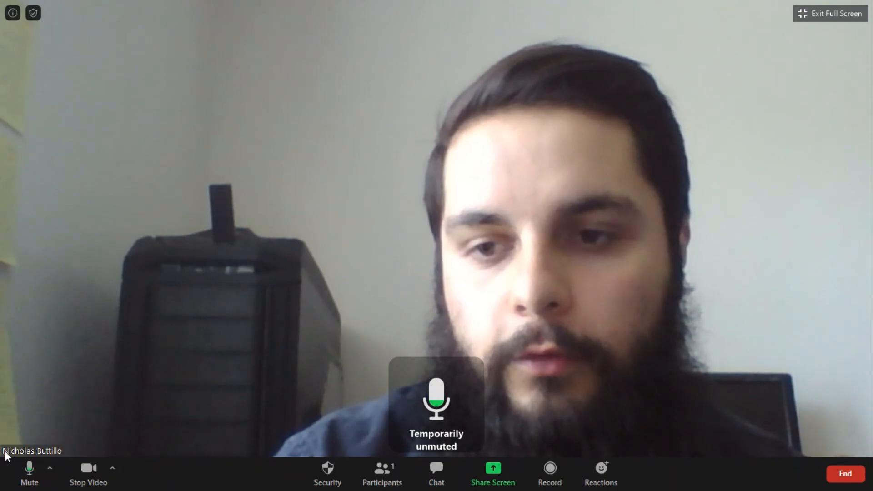
click(21, 472)
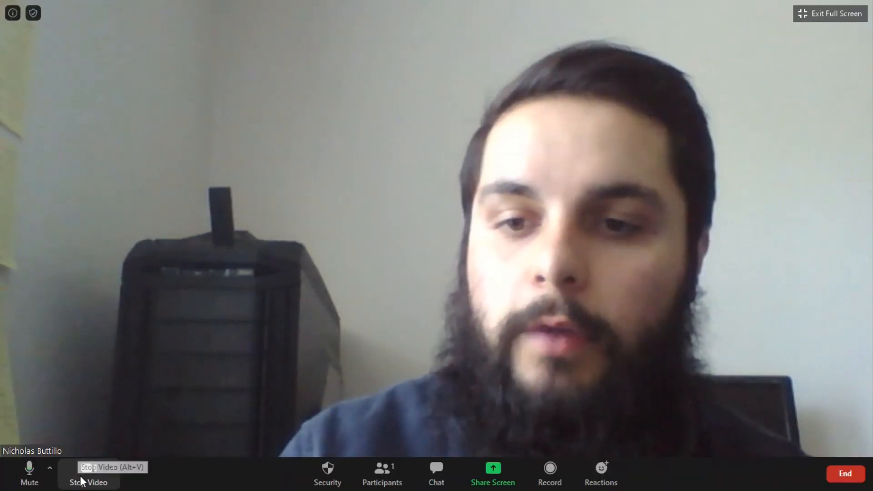
click(82, 482)
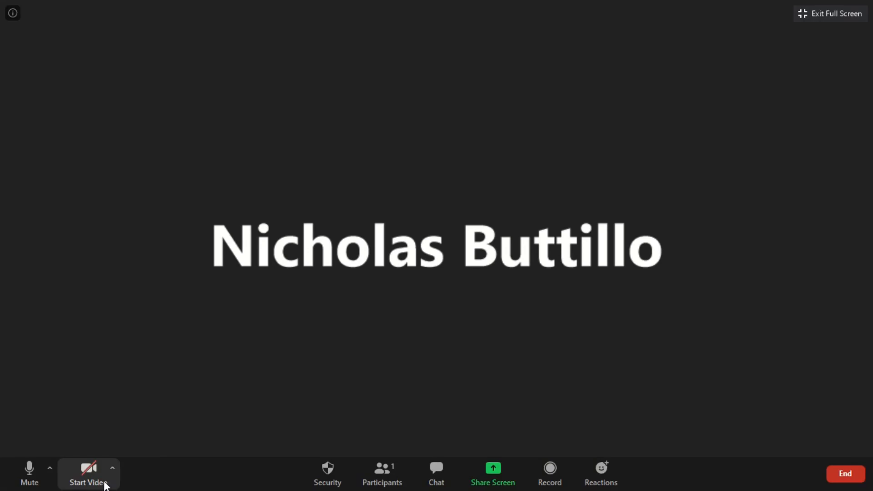
click(99, 482)
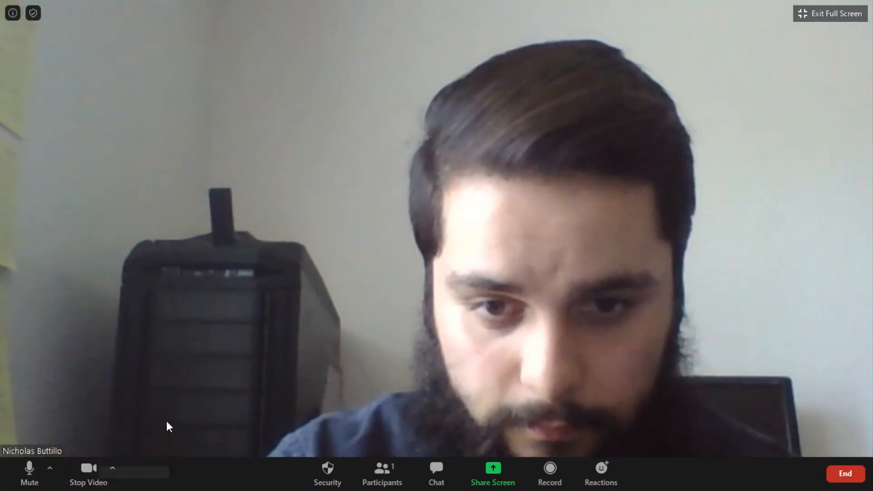